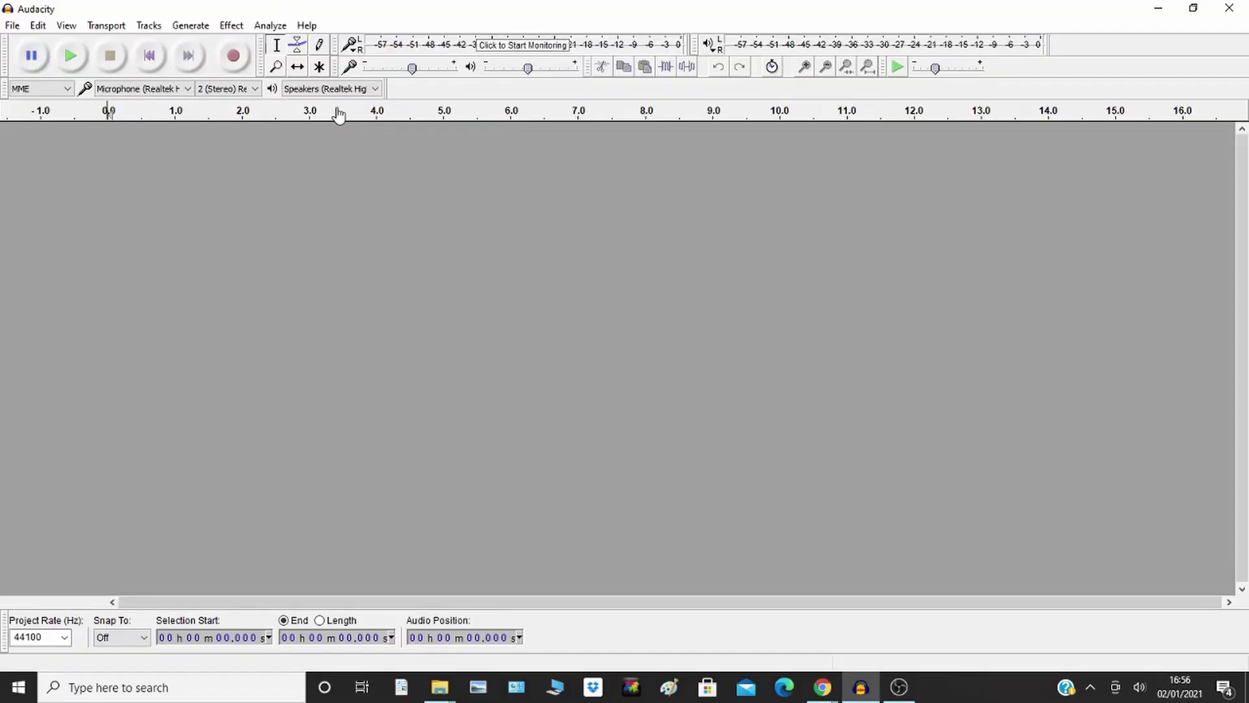
# Import Fade In.wav via File > Import > Audio and accept the import warning.
pyautogui.click(11, 26)
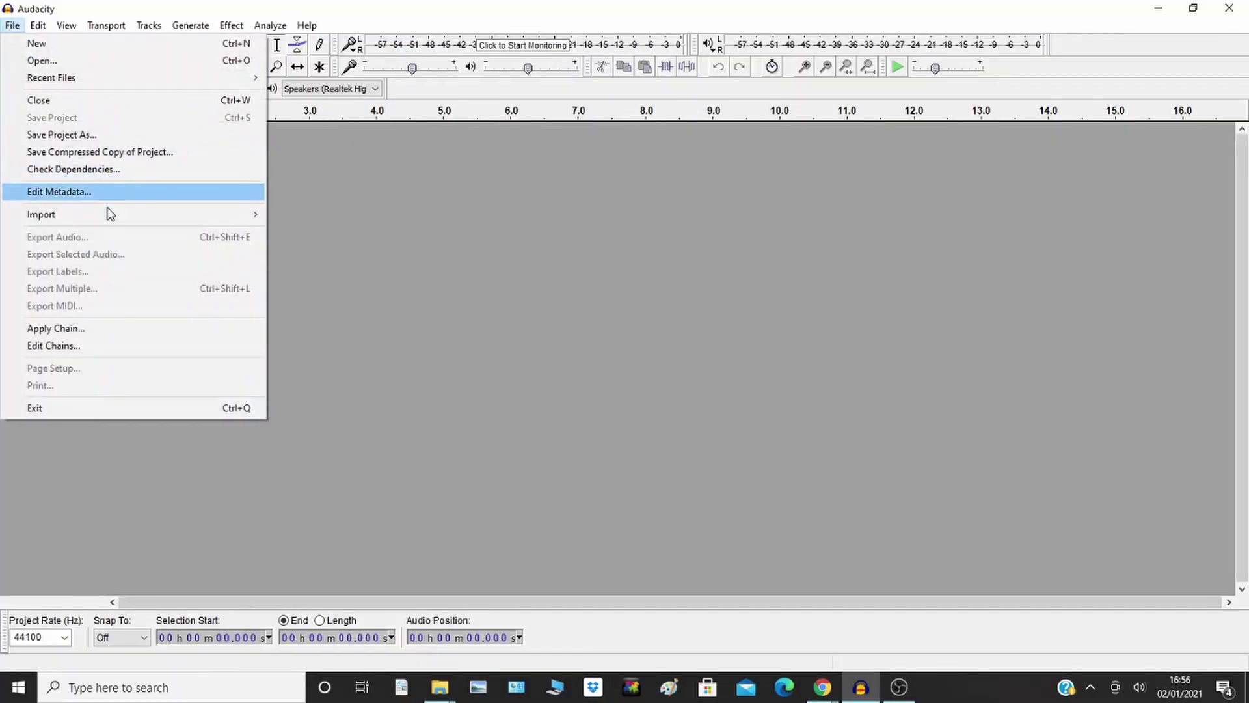
pyautogui.moveTo(117, 216)
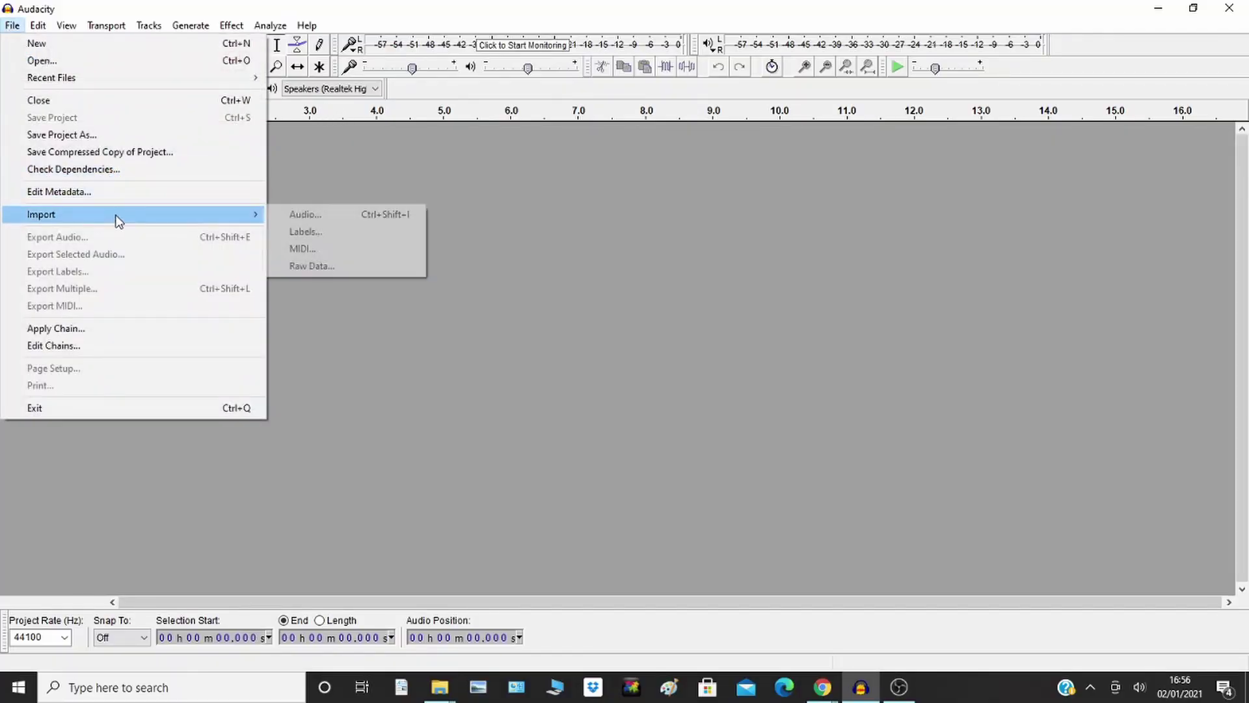
pyautogui.click(291, 215)
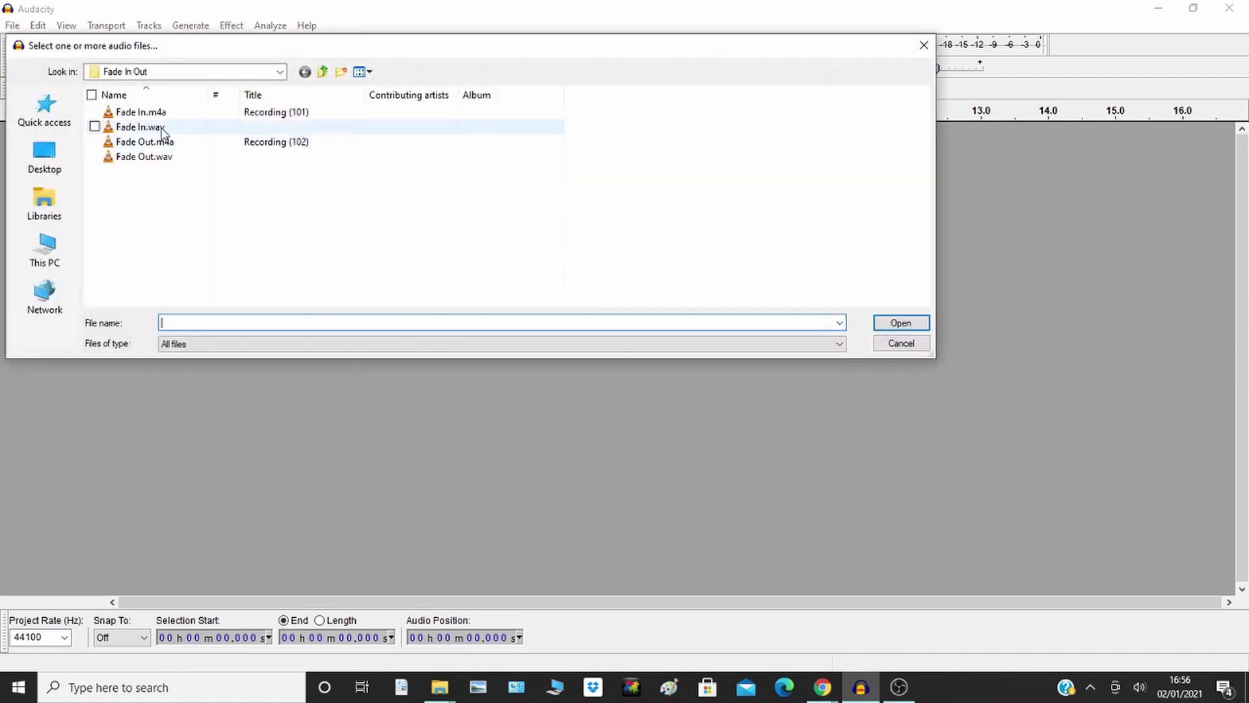
pyautogui.click(162, 131)
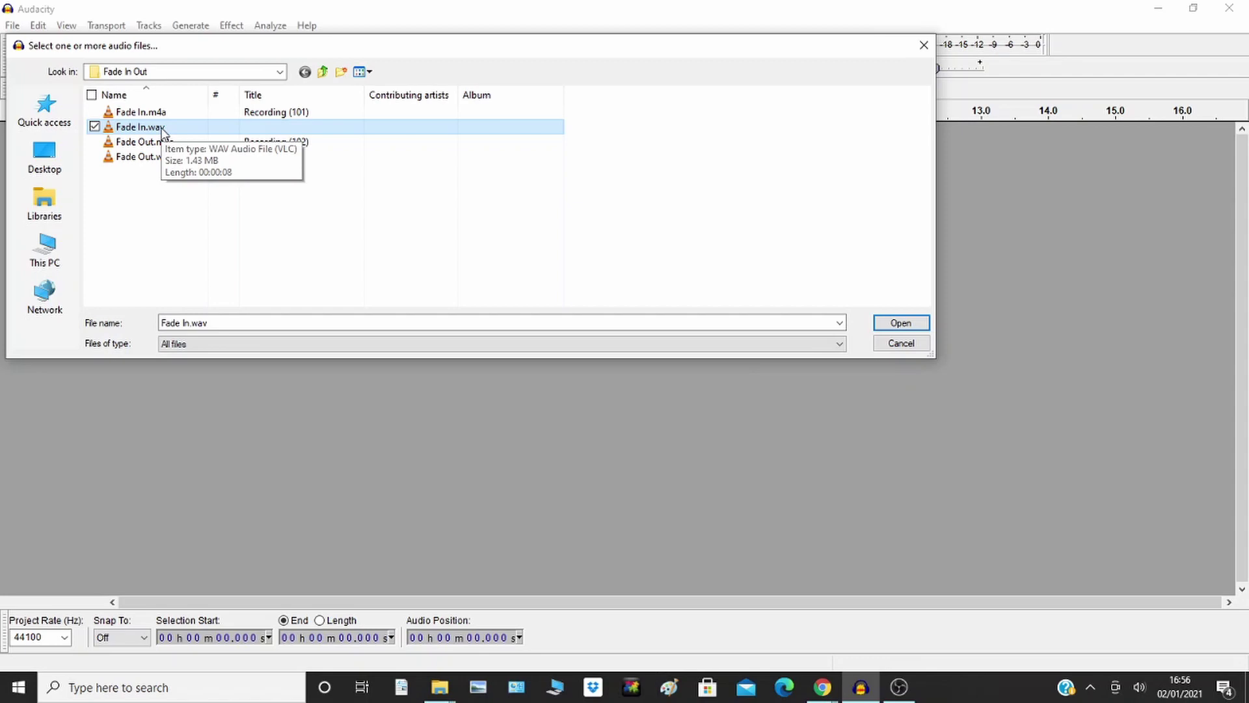
pyautogui.click(900, 323)
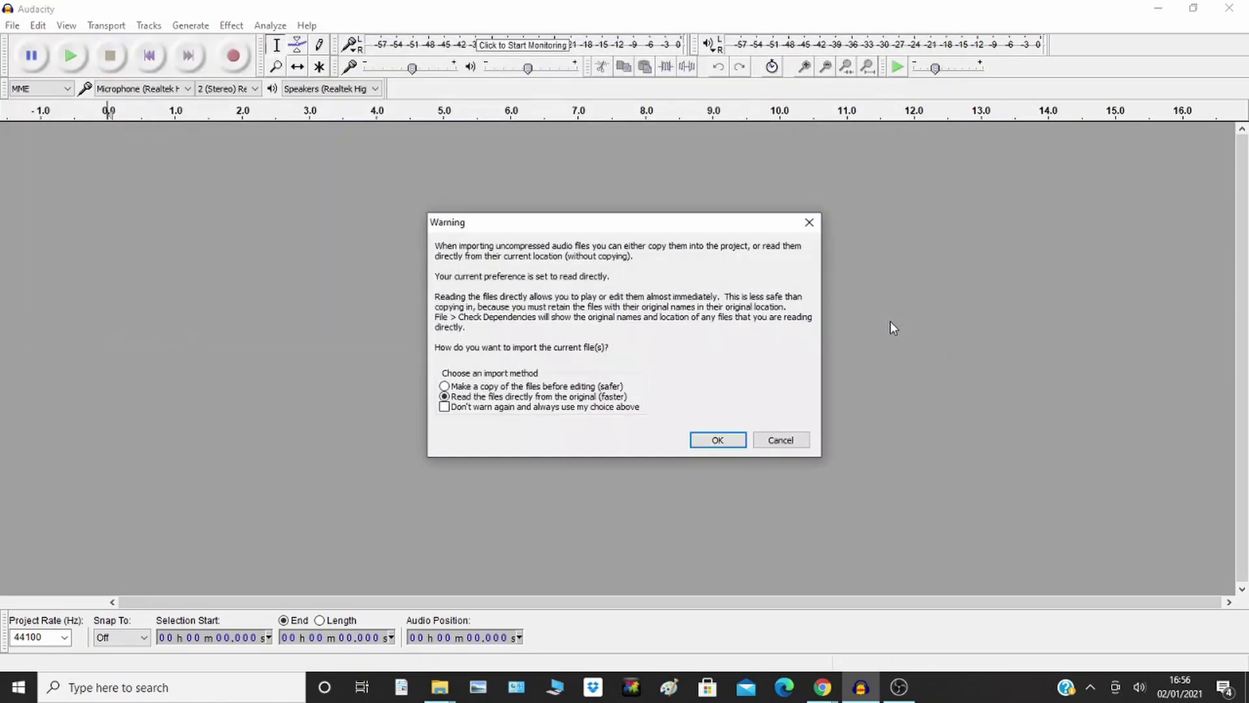
pyautogui.click(726, 441)
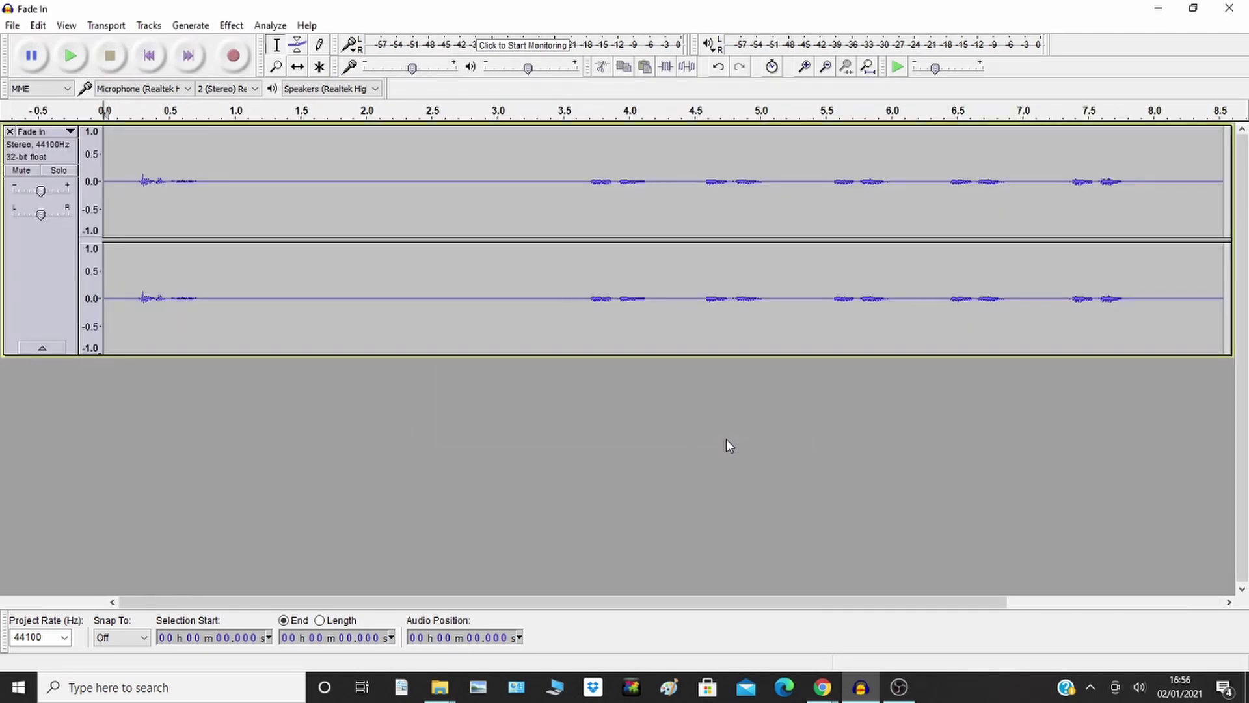
# Preview the track, then delete the silent opening from 0.024 s to 3.453 s.
pyautogui.click(72, 57)
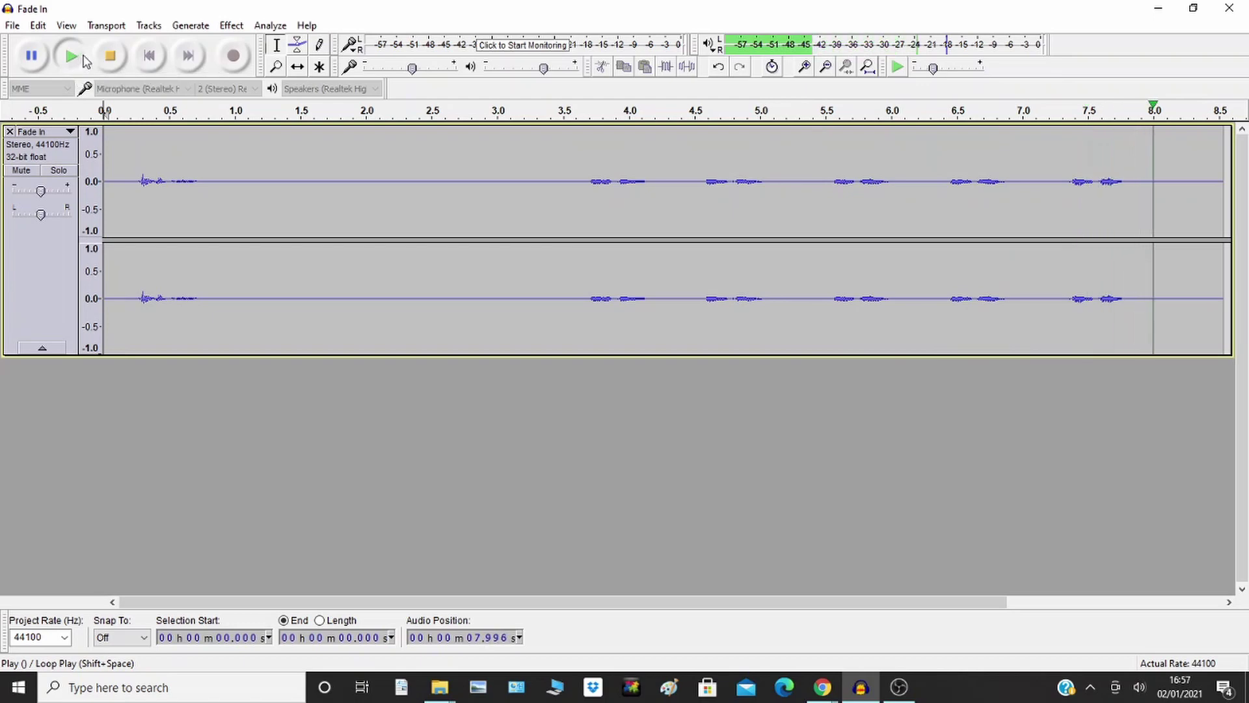
pyautogui.click(110, 57)
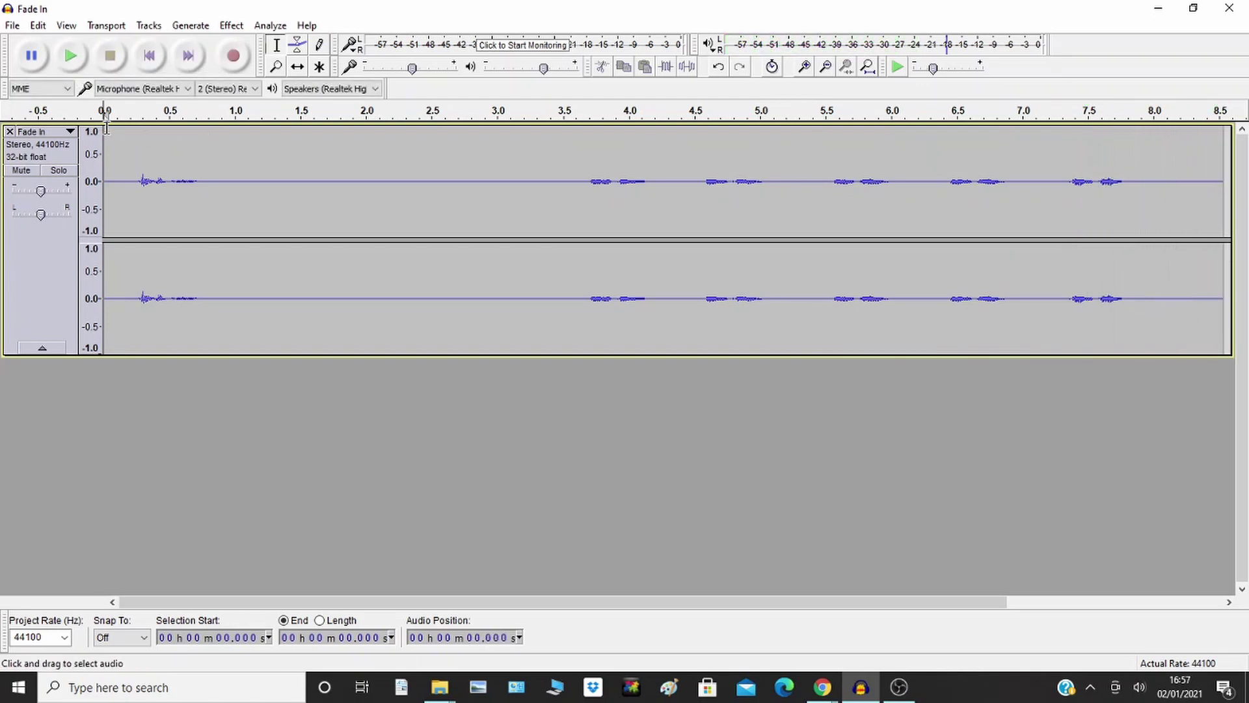
pyautogui.moveTo(108, 133); pyautogui.dragTo(556, 190)
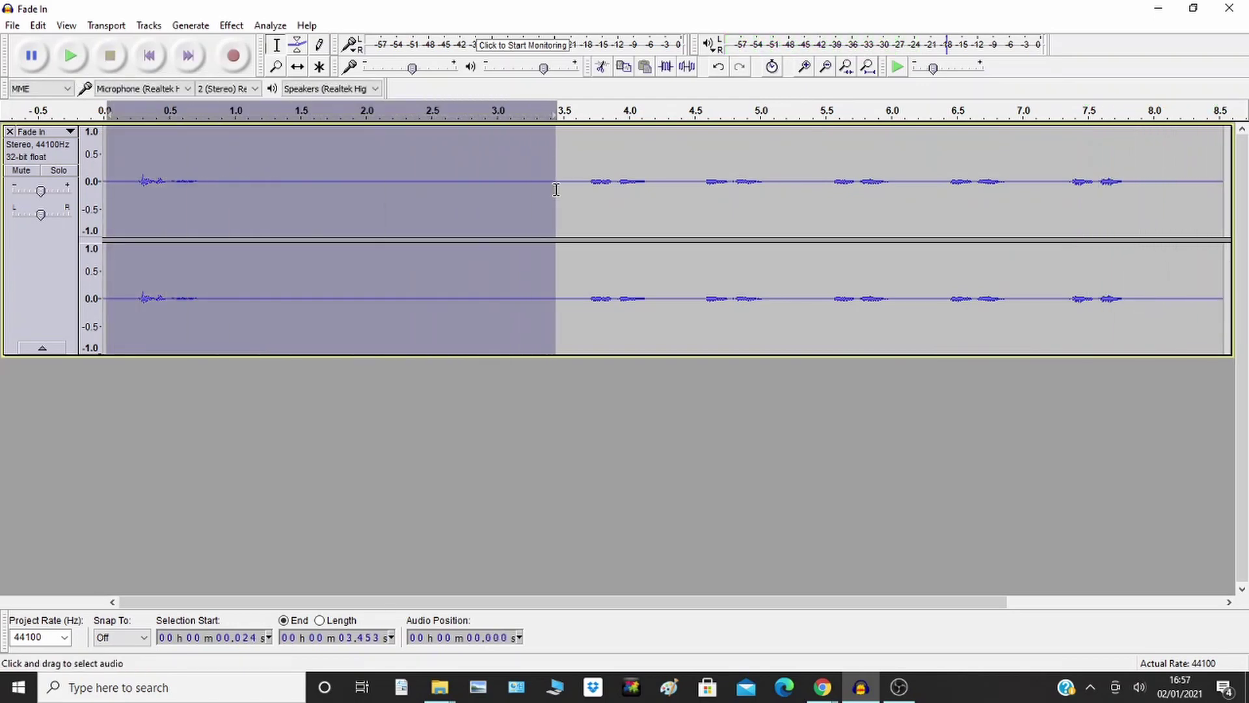
pyautogui.click(38, 25)
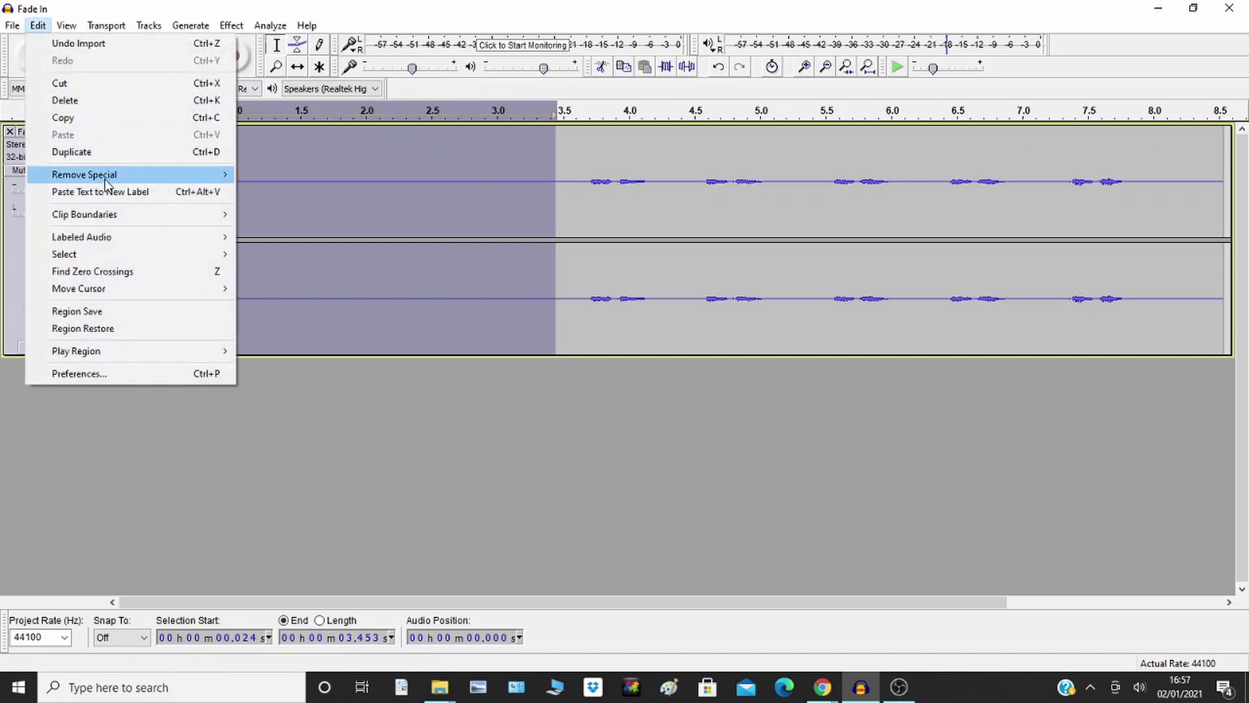
pyautogui.click(96, 102)
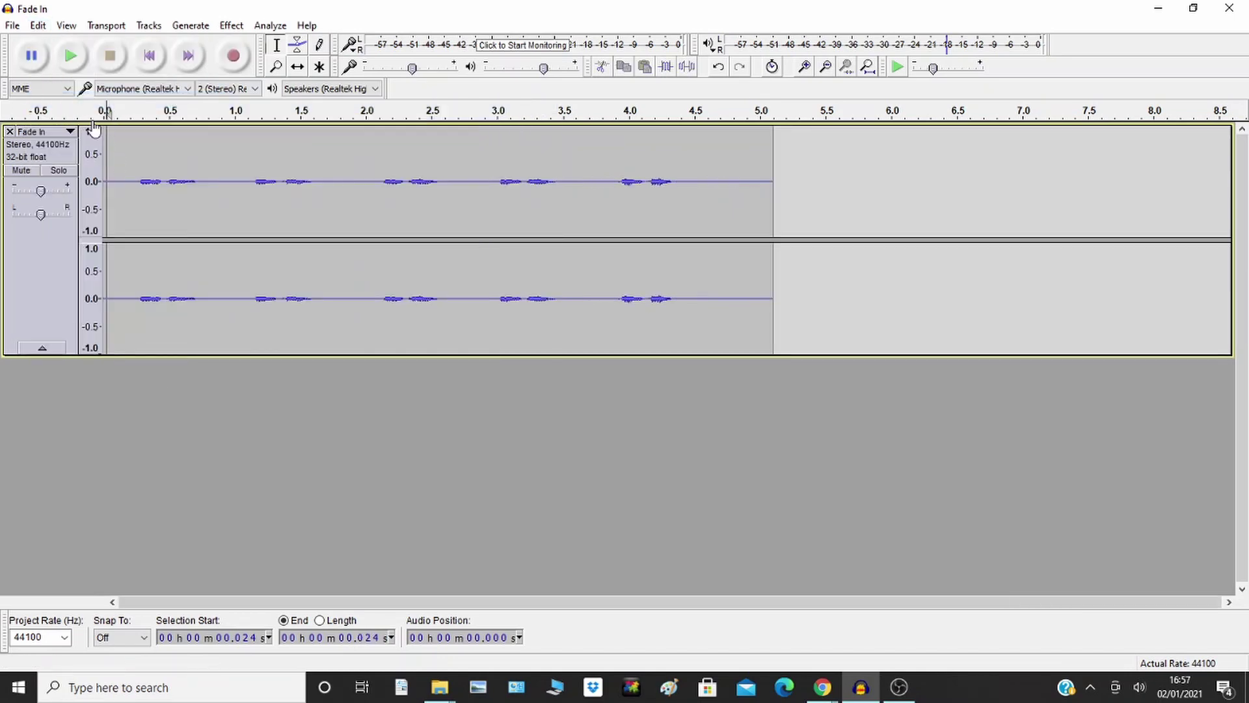
# Apply Fade In to the audio from 0.059 s to 5.105 s and play it back from the start.
pyautogui.moveTo(111, 133); pyautogui.dragTo(765, 241)
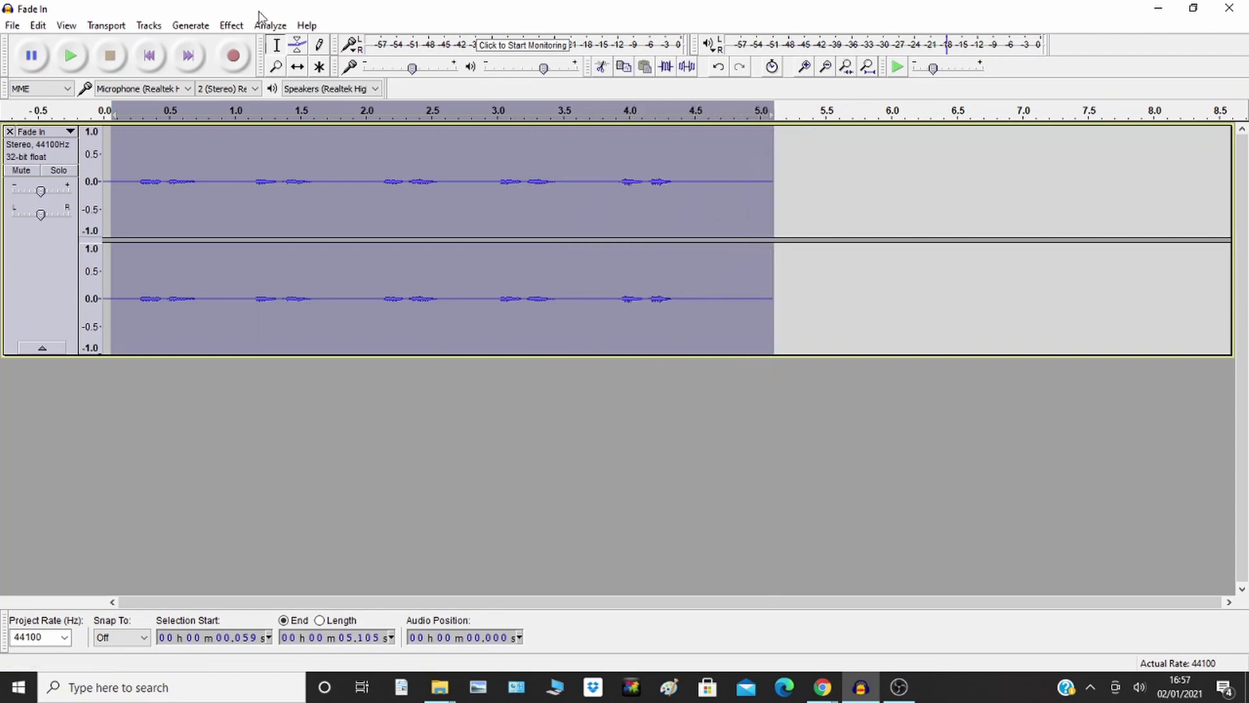
pyautogui.click(231, 26)
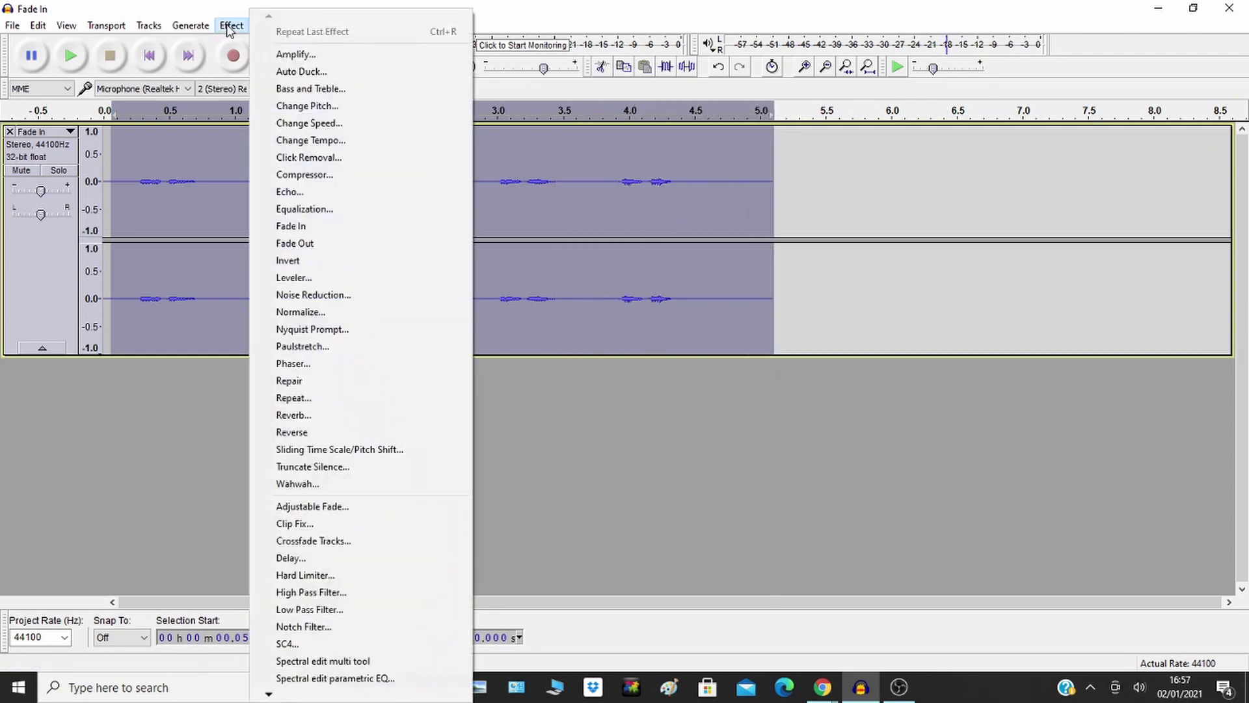
pyautogui.click(319, 227)
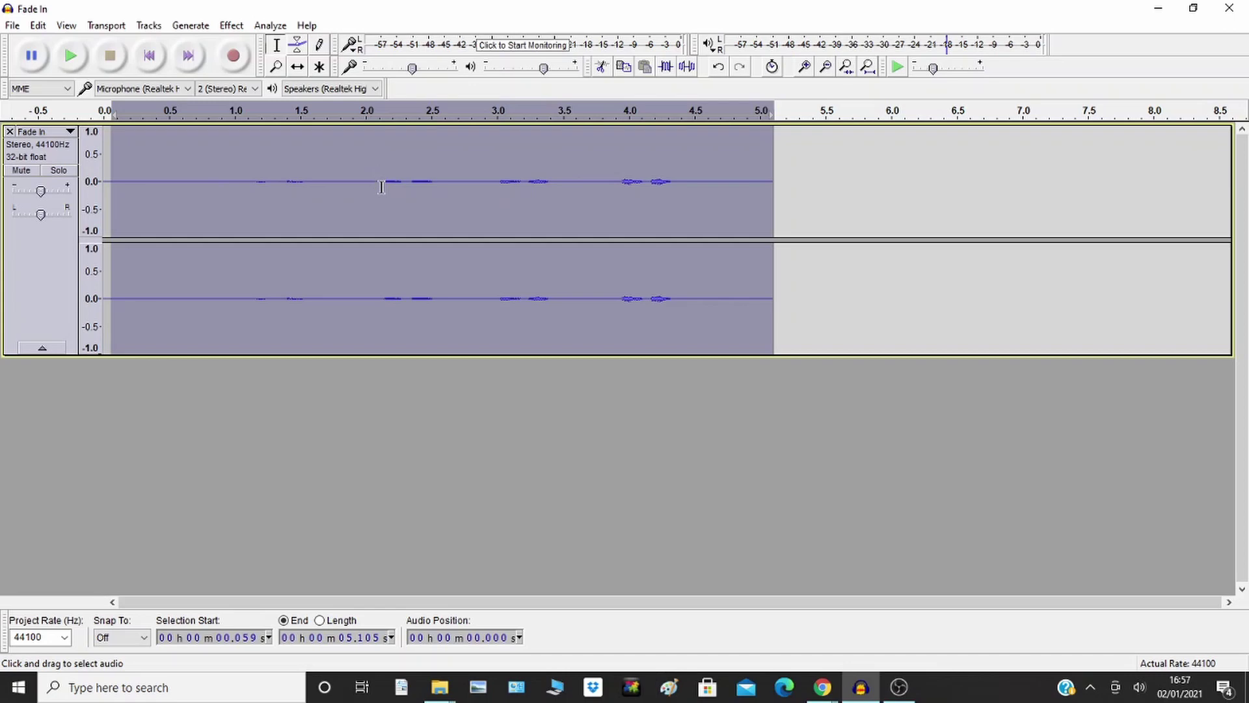
pyautogui.click(108, 142)
pyautogui.click(70, 56)
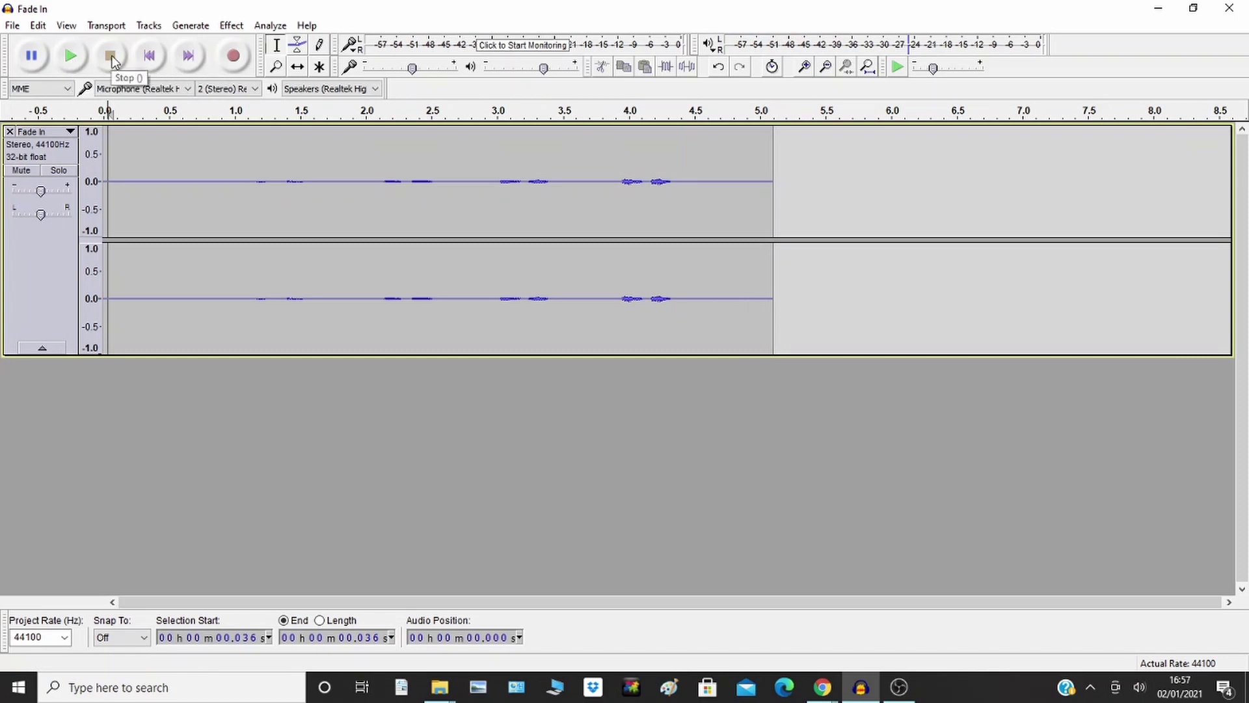
# Open a new project window and import Fade Out.wav into it, accepting the warning.
pyautogui.click(12, 25)
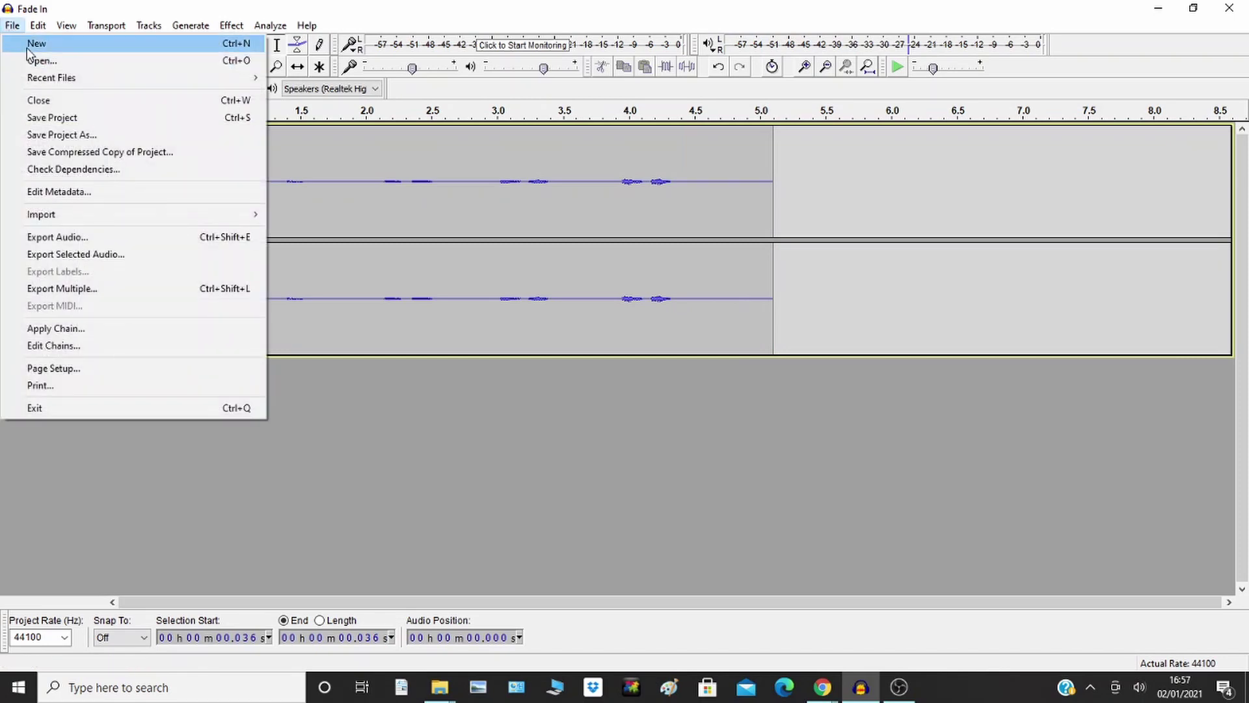
pyautogui.click(27, 49)
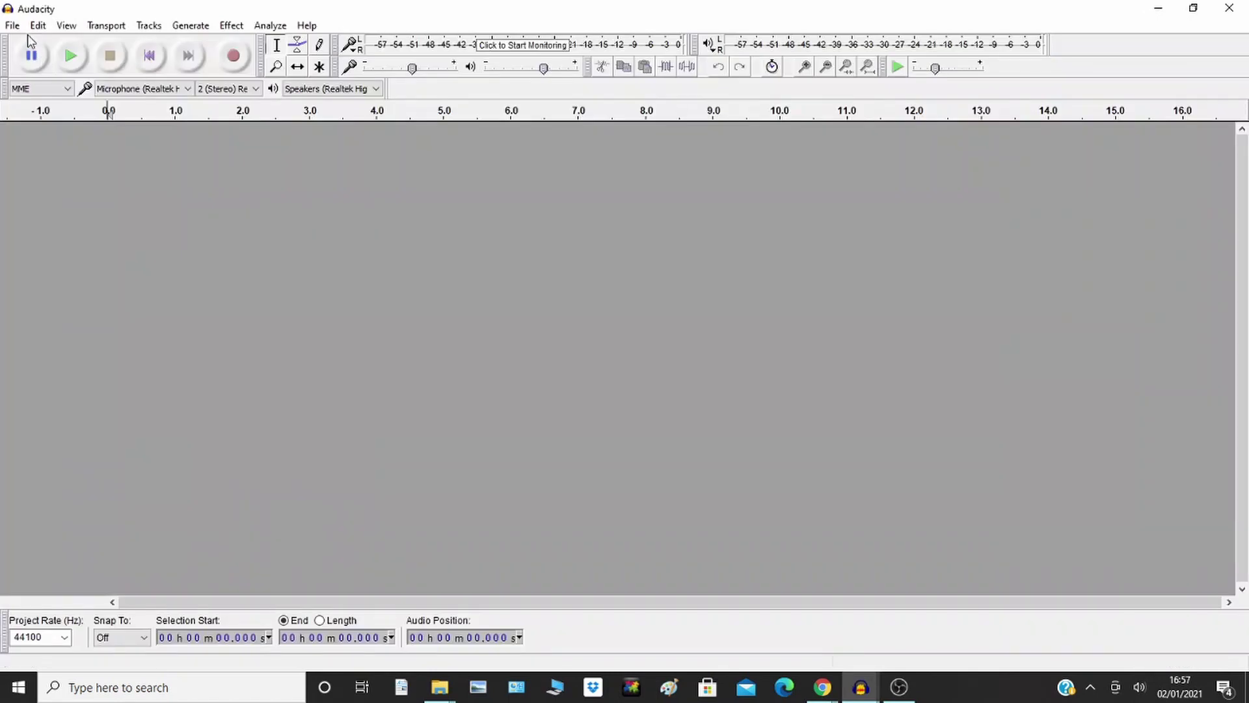
pyautogui.click(12, 25)
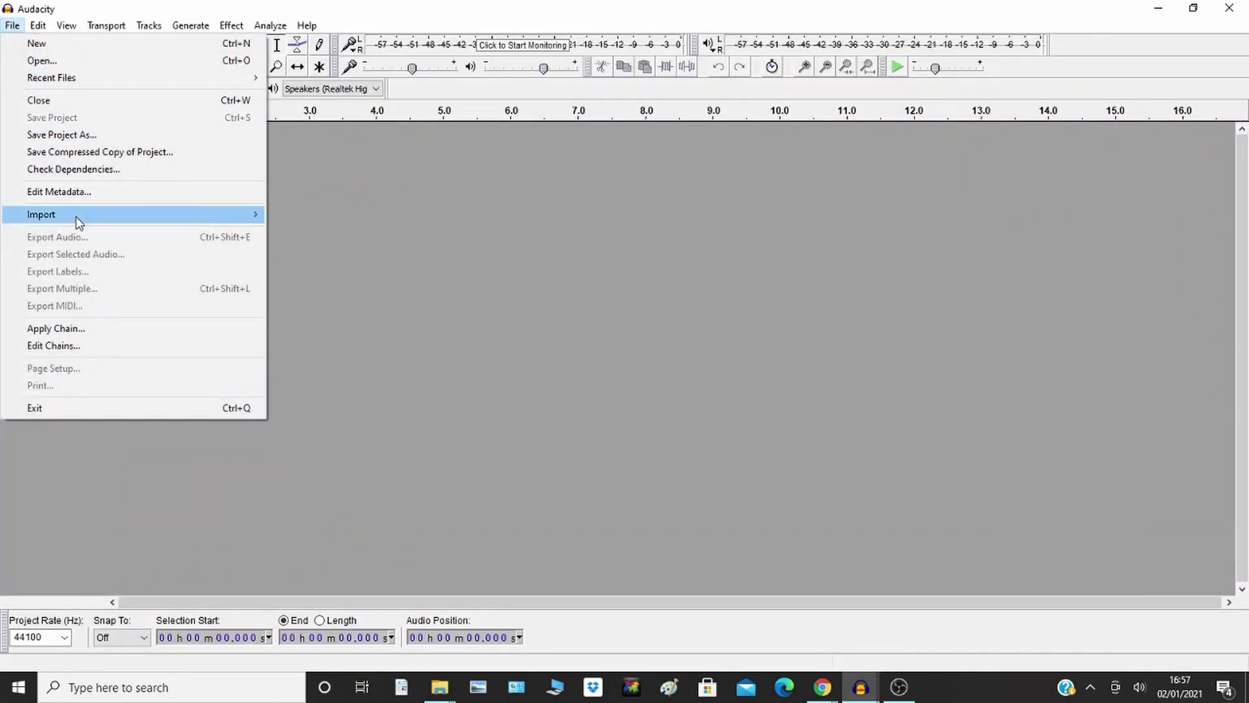
pyautogui.moveTo(251, 215)
pyautogui.click(300, 212)
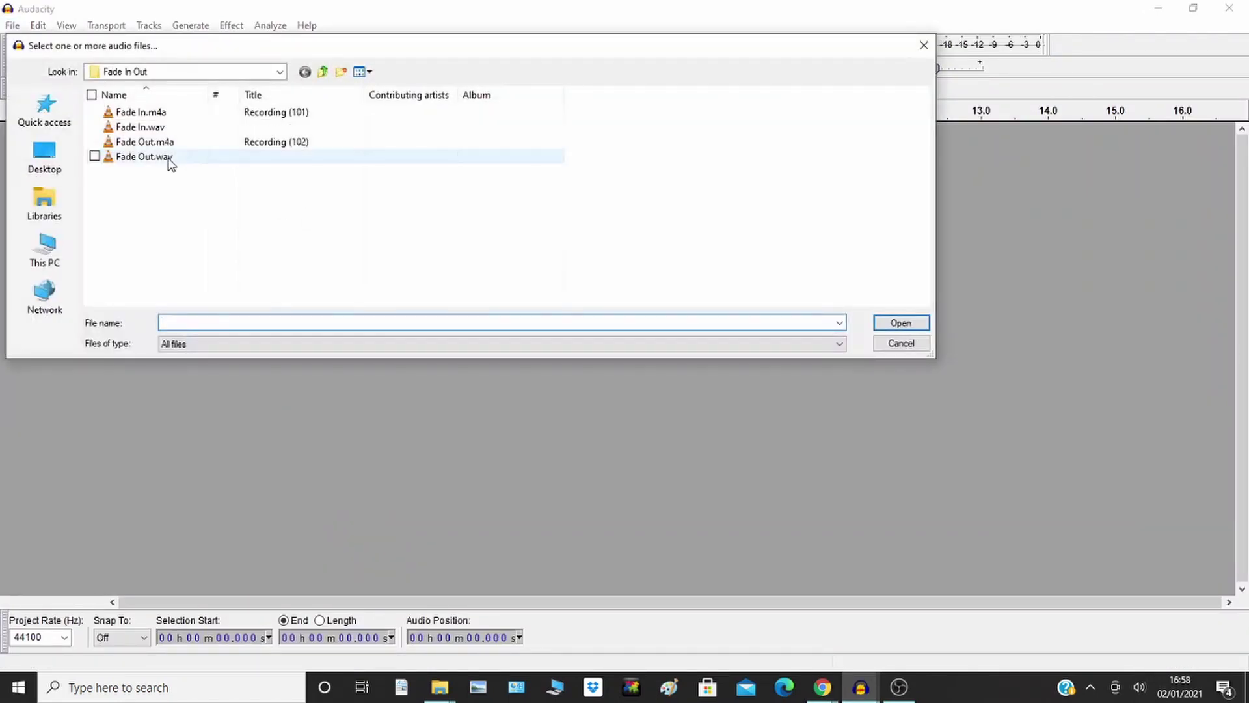
pyautogui.click(143, 157)
pyautogui.click(901, 323)
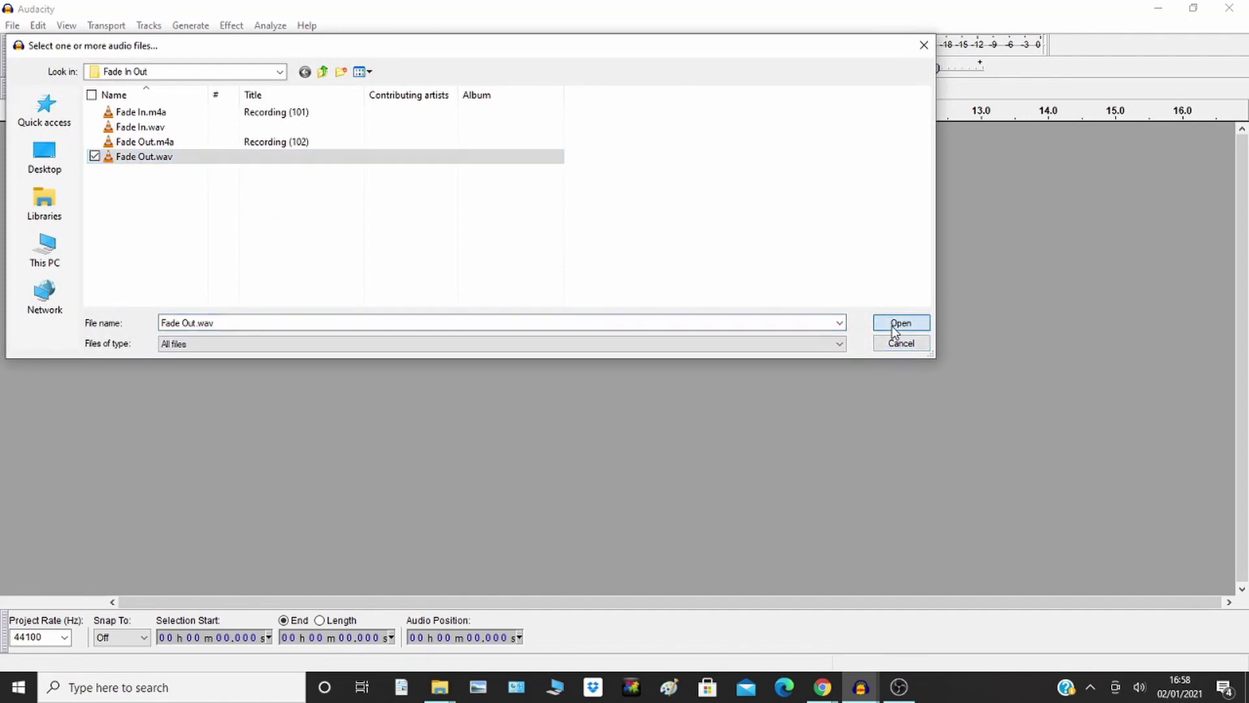
pyautogui.click(715, 438)
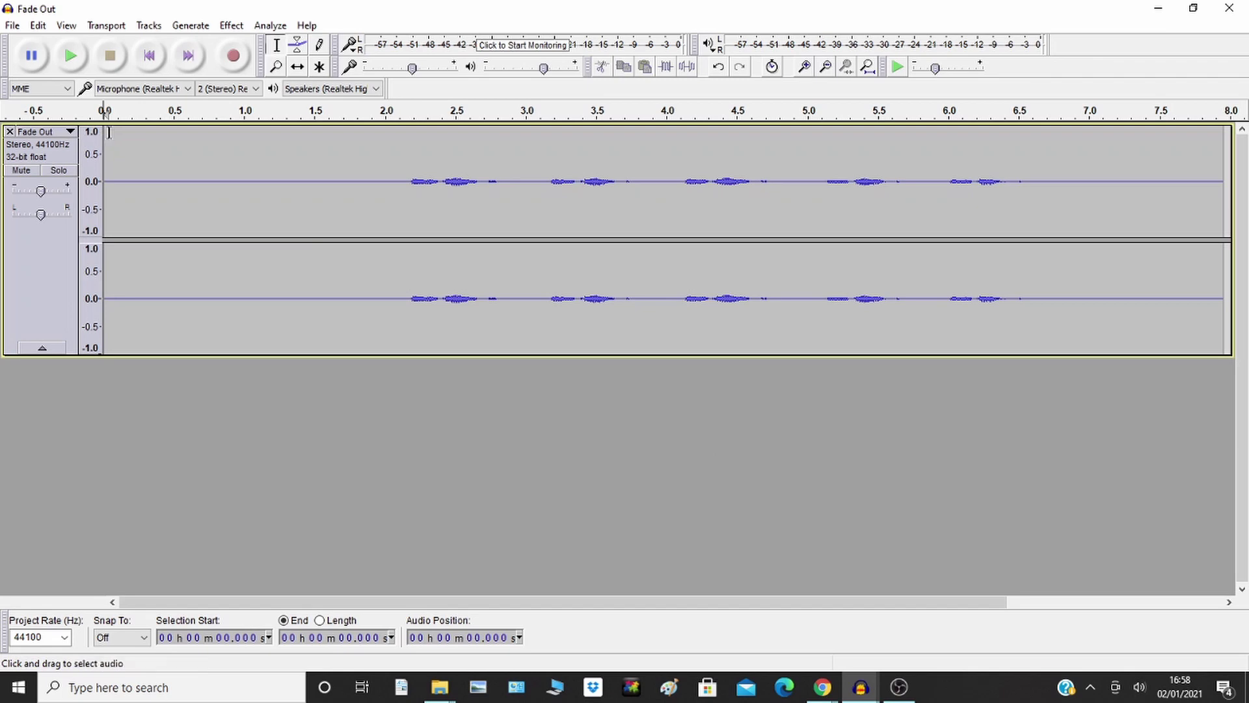
pyautogui.moveTo(109, 138); pyautogui.dragTo(390, 194)
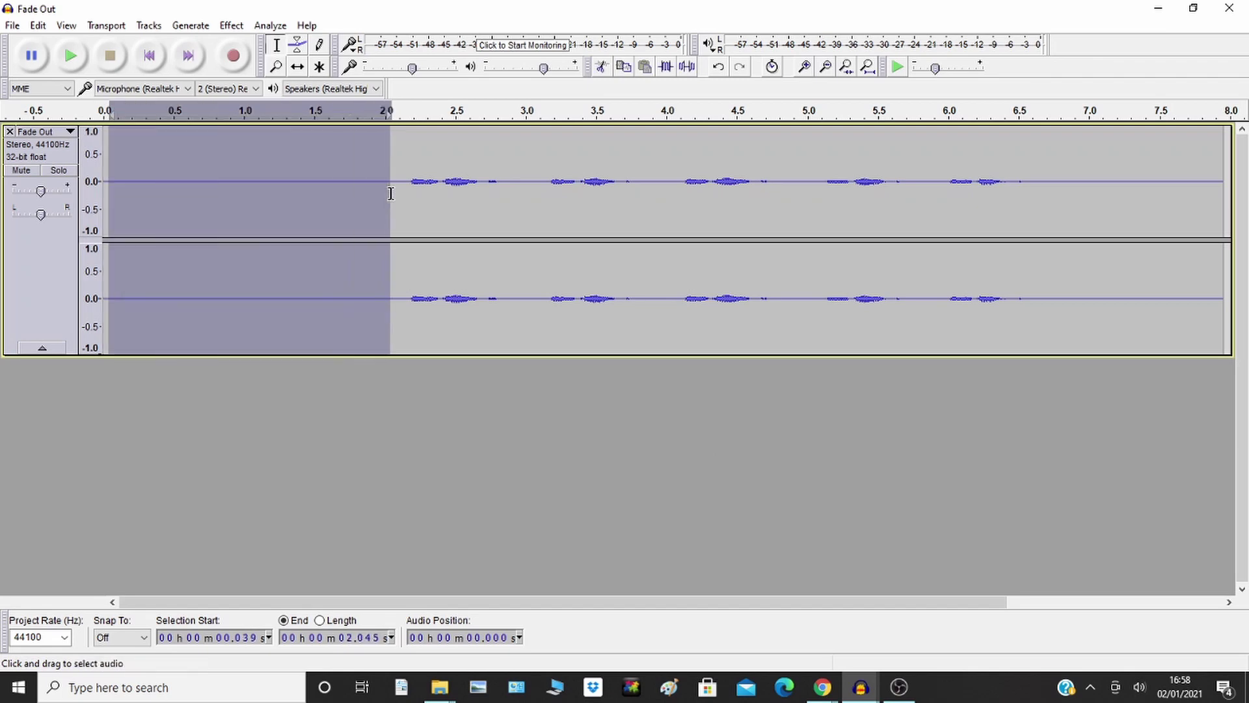
pyautogui.click(38, 25)
pyautogui.click(118, 101)
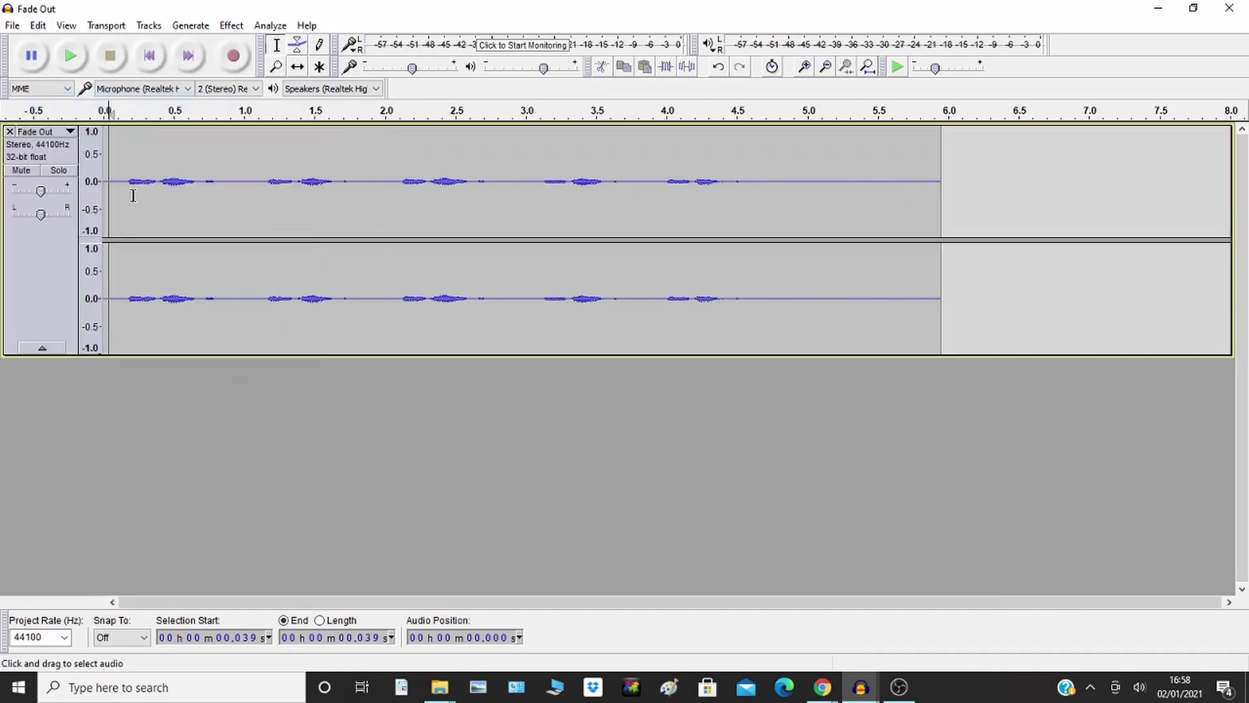
pyautogui.click(71, 57)
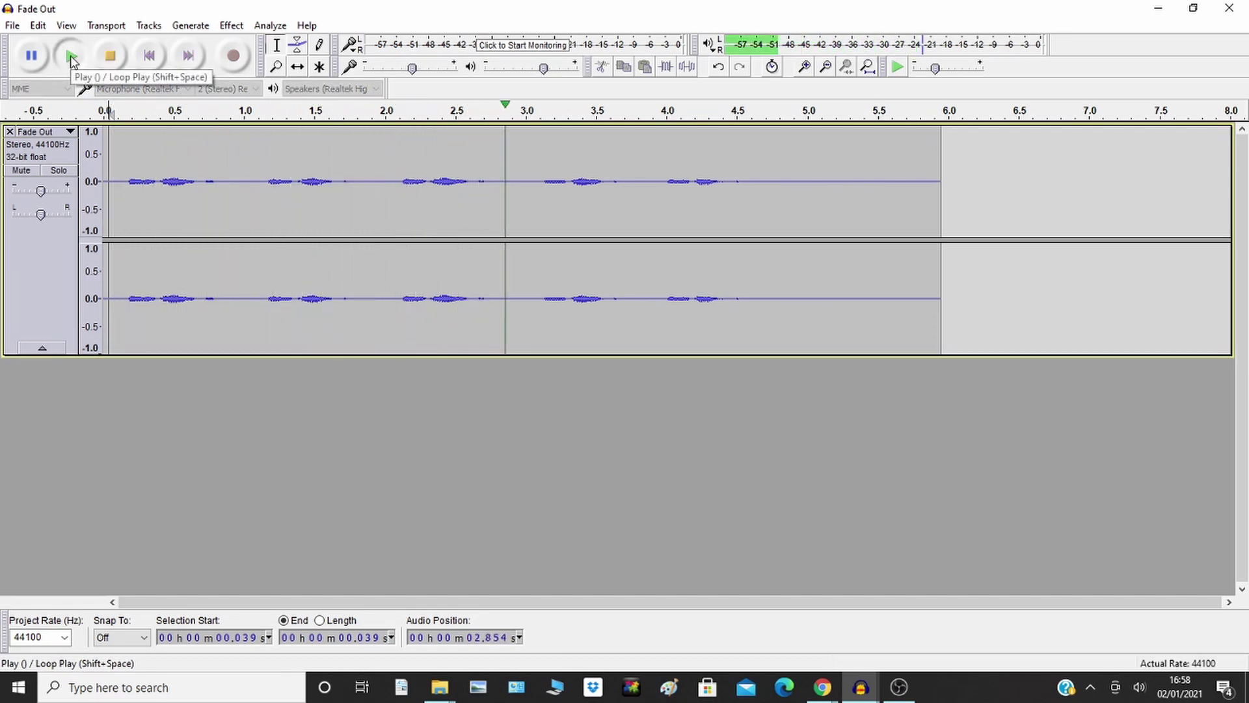
pyautogui.click(110, 57)
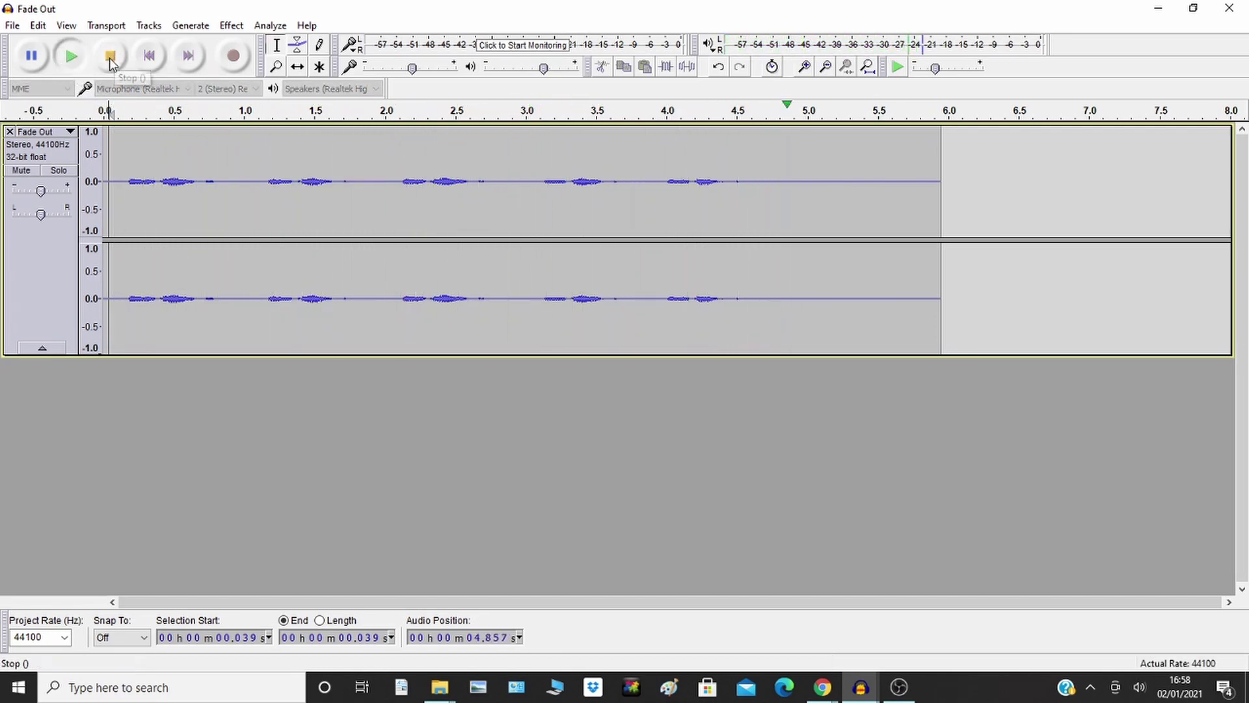
# Apply Fade Out to the track's audio from about 0.09 s to 4.8 s.
pyautogui.moveTo(115, 134); pyautogui.dragTo(780, 265)
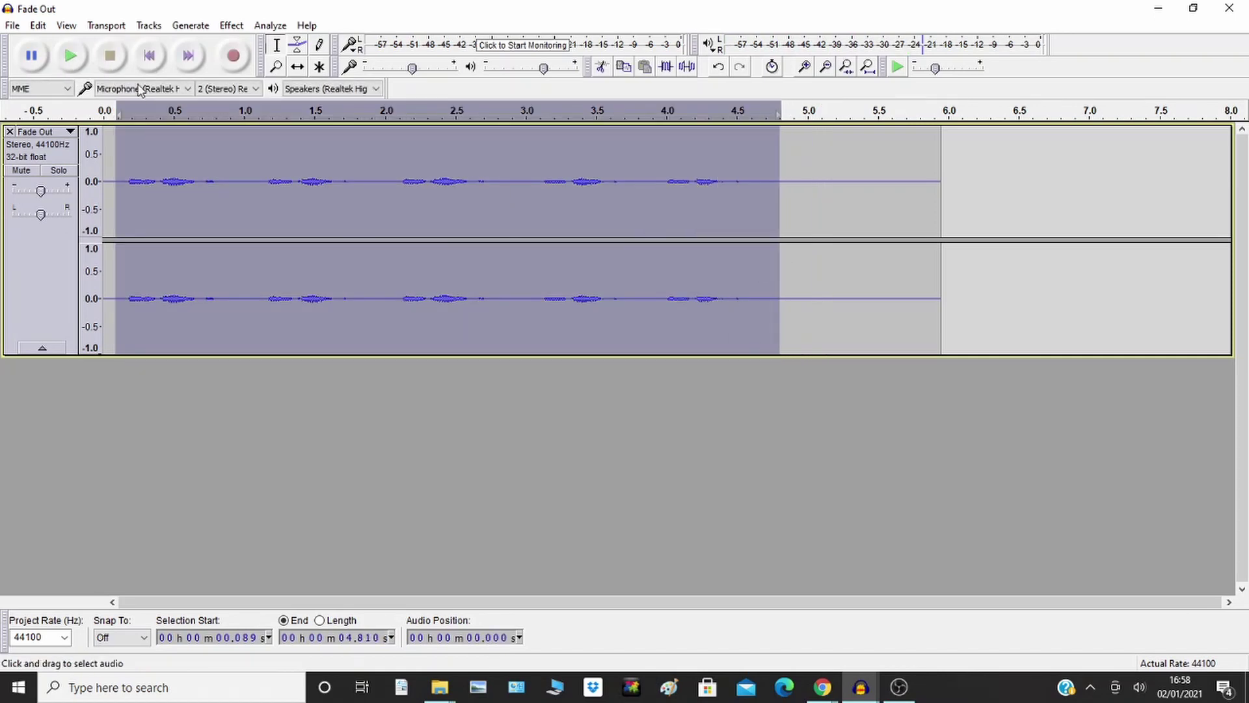
pyautogui.click(231, 25)
pyautogui.click(337, 246)
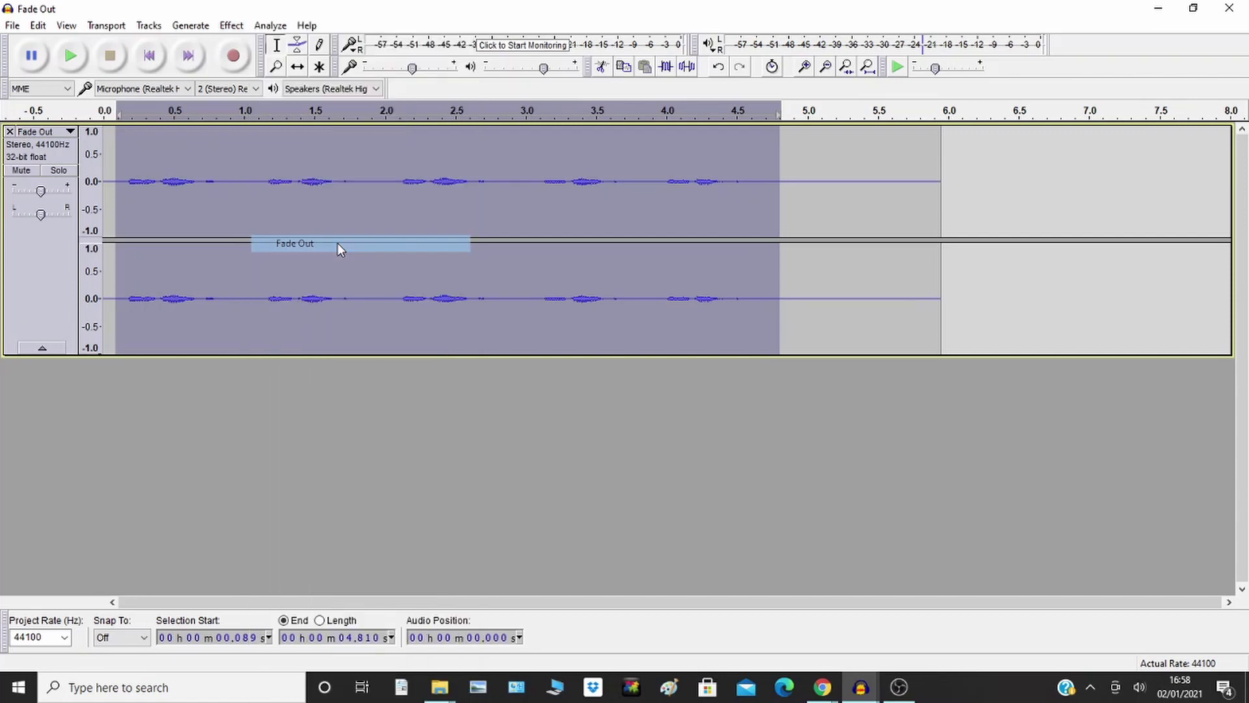
# Listen to the faded-out track, then start a new empty project.
pyautogui.click(119, 138)
pyautogui.click(68, 56)
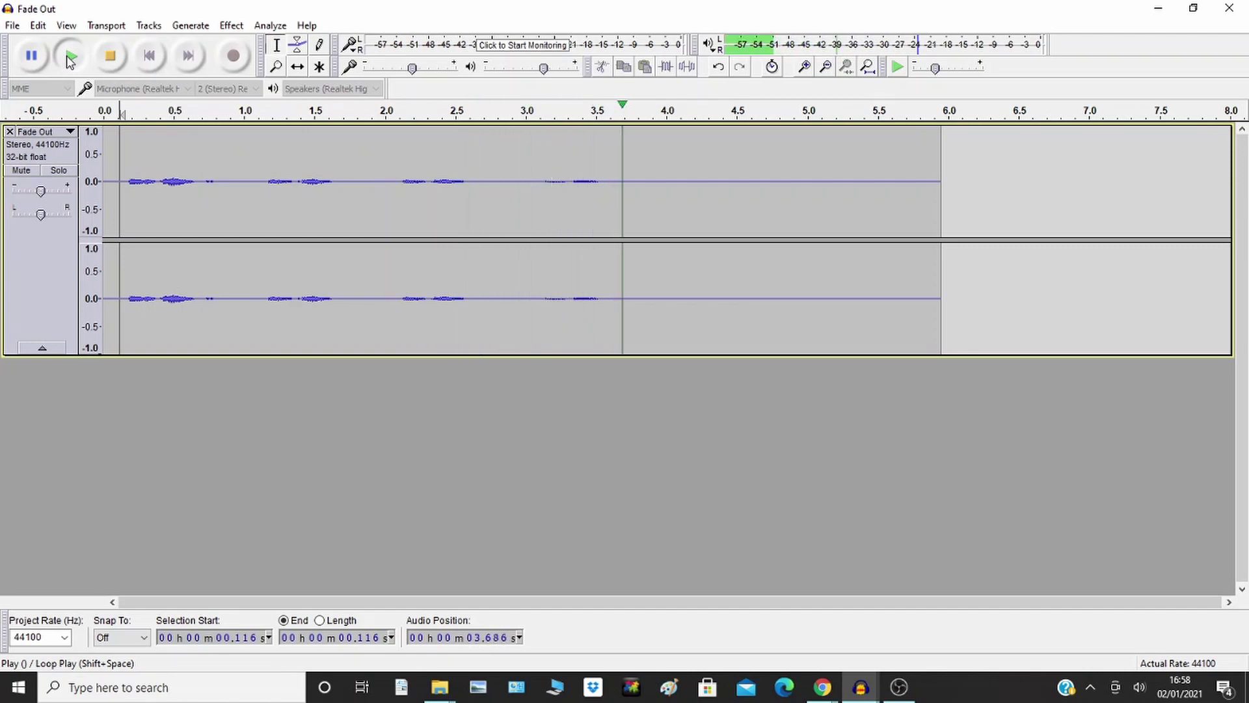
pyautogui.click(112, 58)
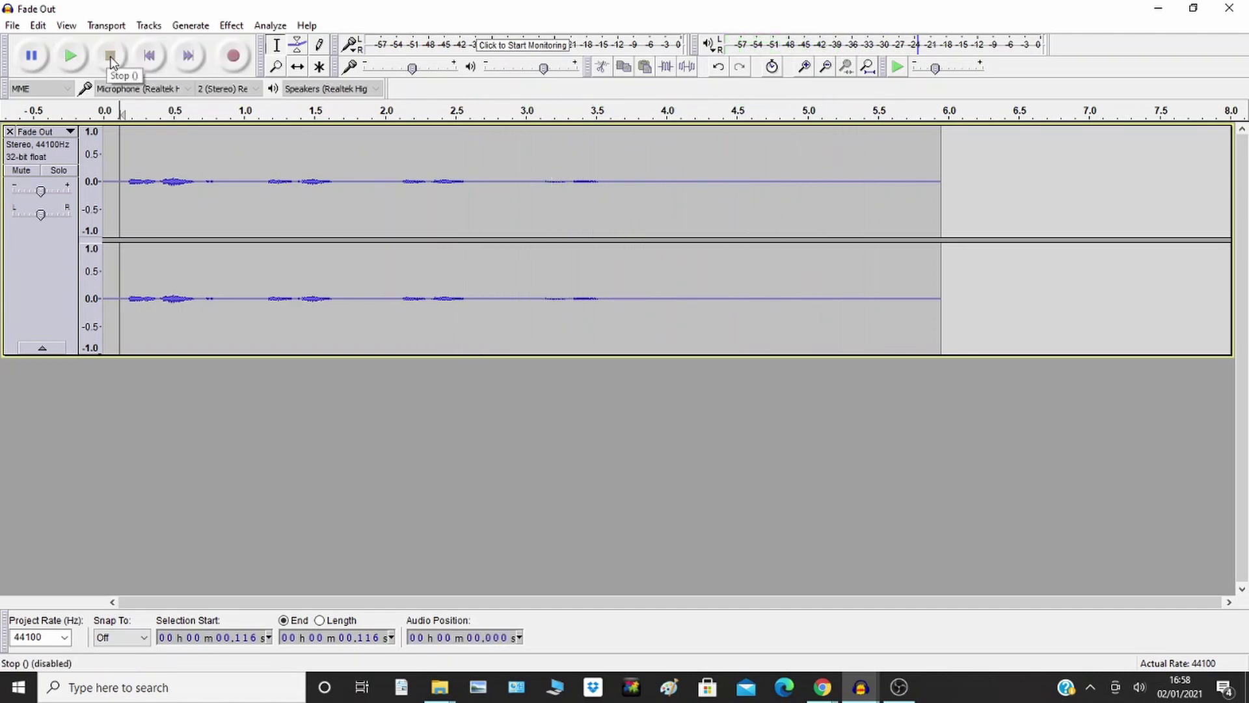
pyautogui.click(13, 25)
pyautogui.click(25, 44)
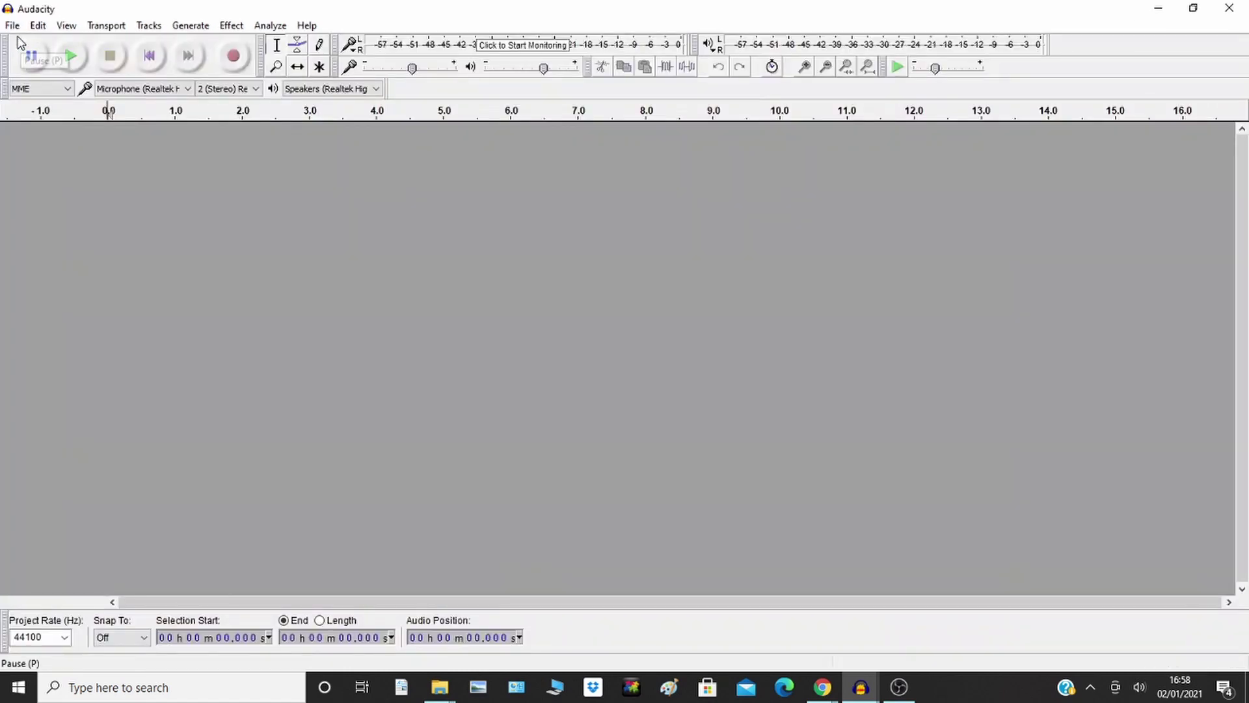
# Import Fade In.wav and Fade Out.wav together, accepting both import warnings.
pyautogui.click(12, 26)
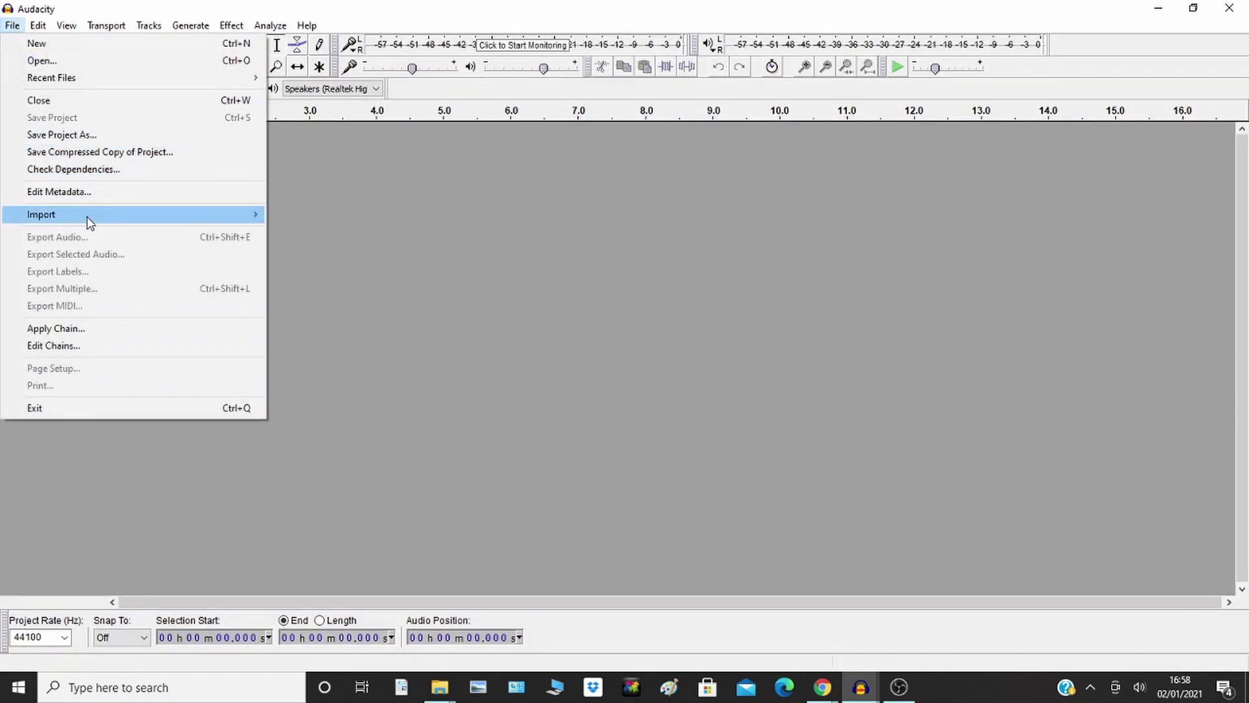
pyautogui.moveTo(88, 218)
pyautogui.click(294, 217)
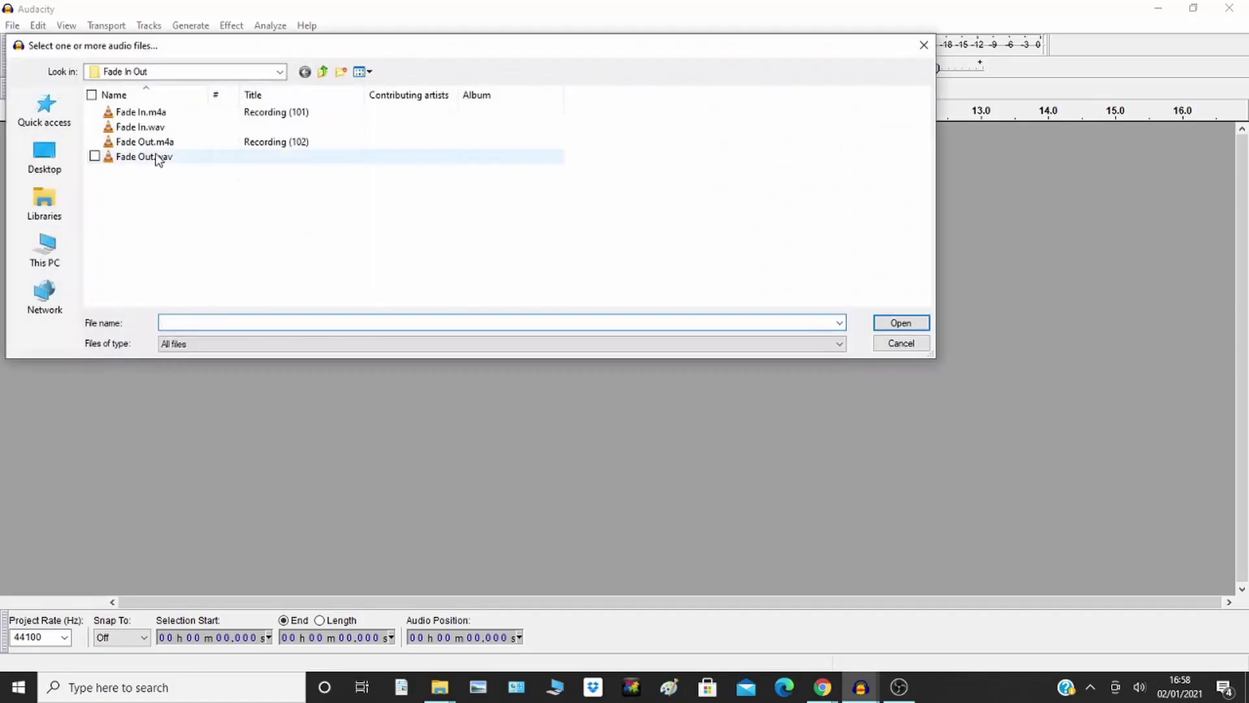
pyautogui.click(134, 127)
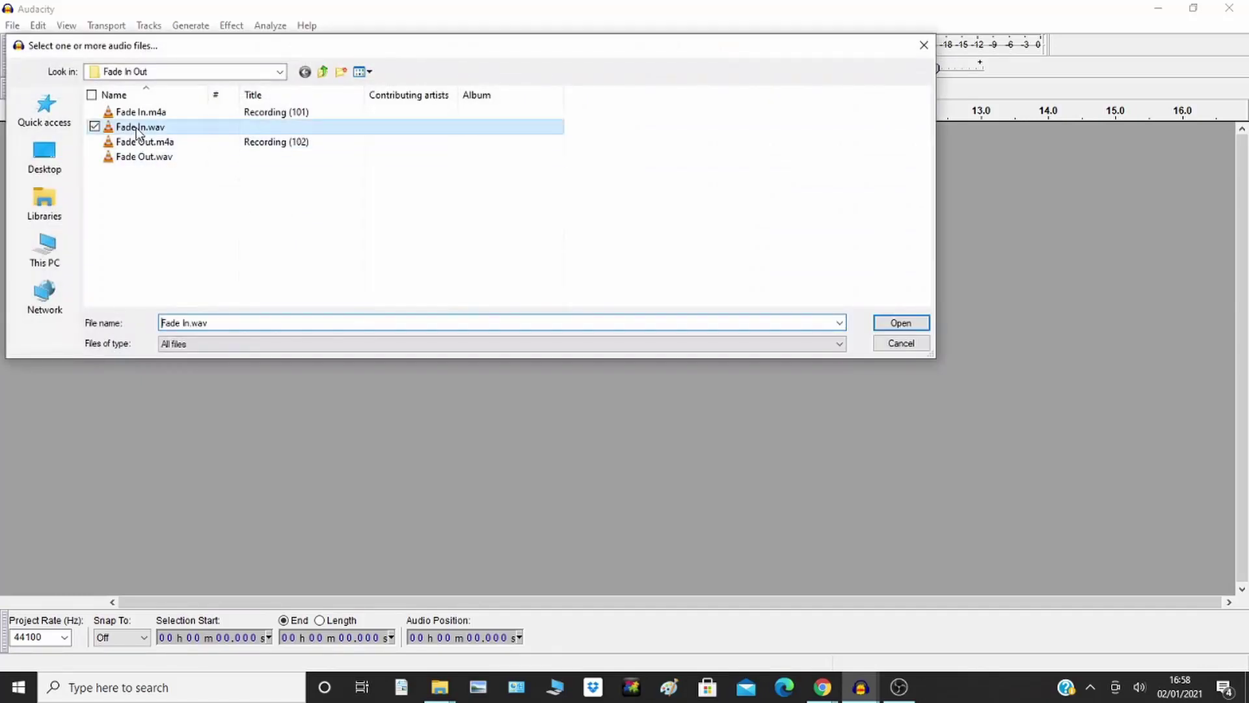
pyautogui.keyDown('ctrl'); pyautogui.click(161, 158); pyautogui.keyUp('ctrl')
pyautogui.click(876, 325)
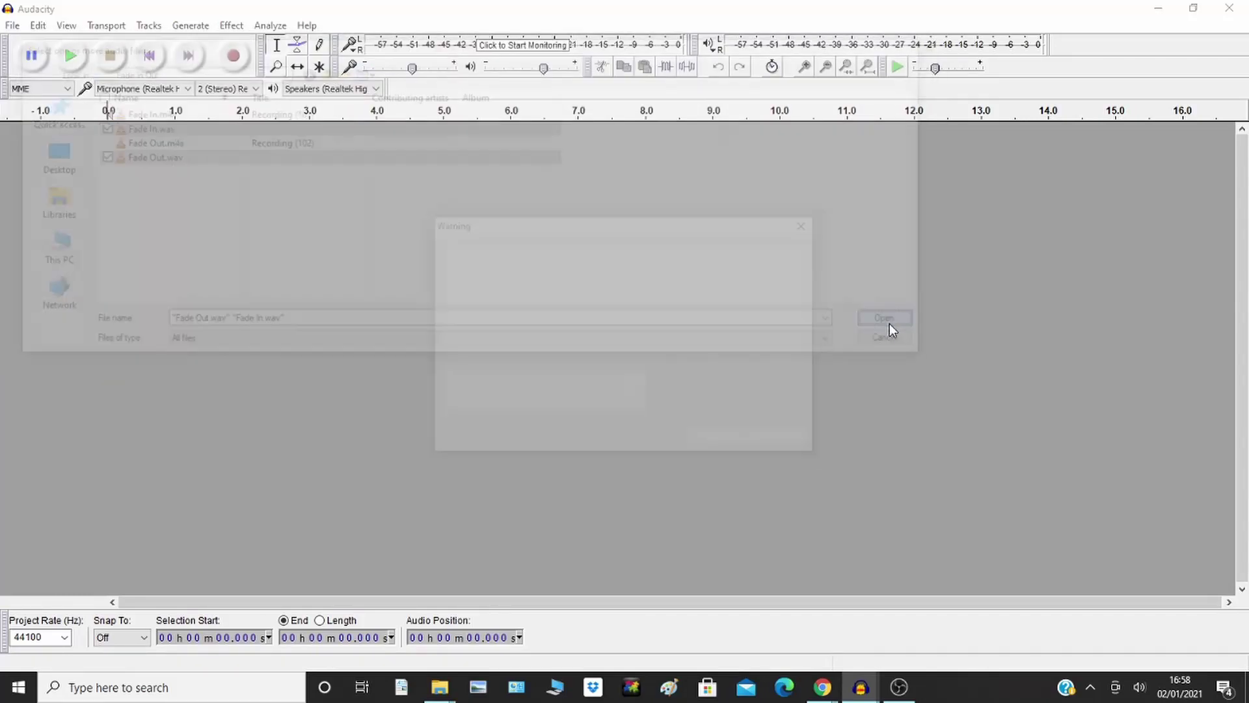
pyautogui.click(722, 442)
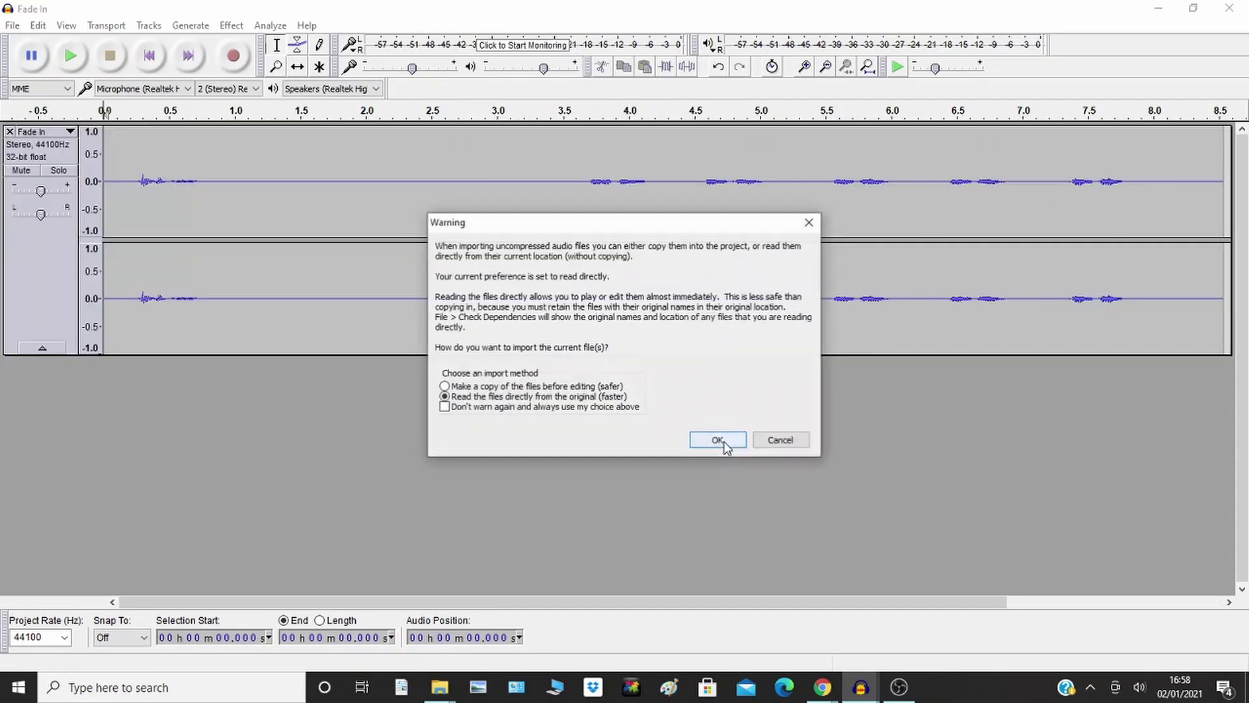
pyautogui.click(717, 441)
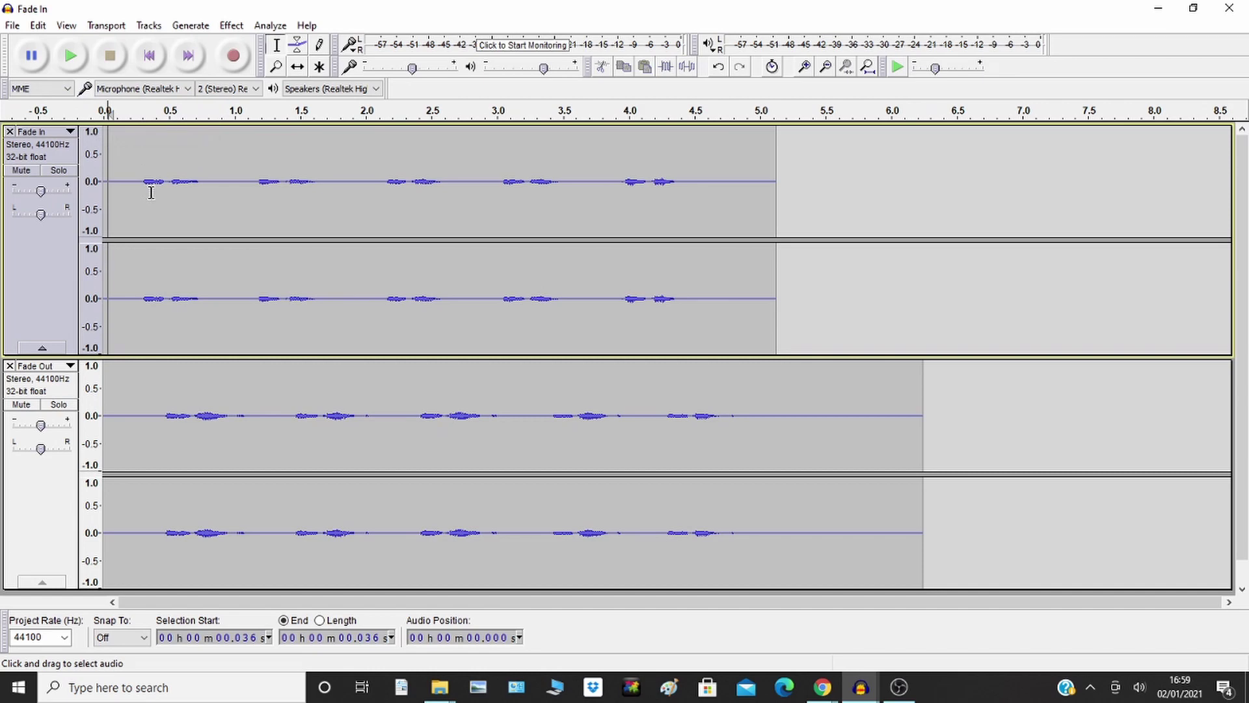
# After a listen, fade in the Fade In track from 0.13 s to 4.9 s, then select the Fade Out track's audio.
pyautogui.click(70, 59)
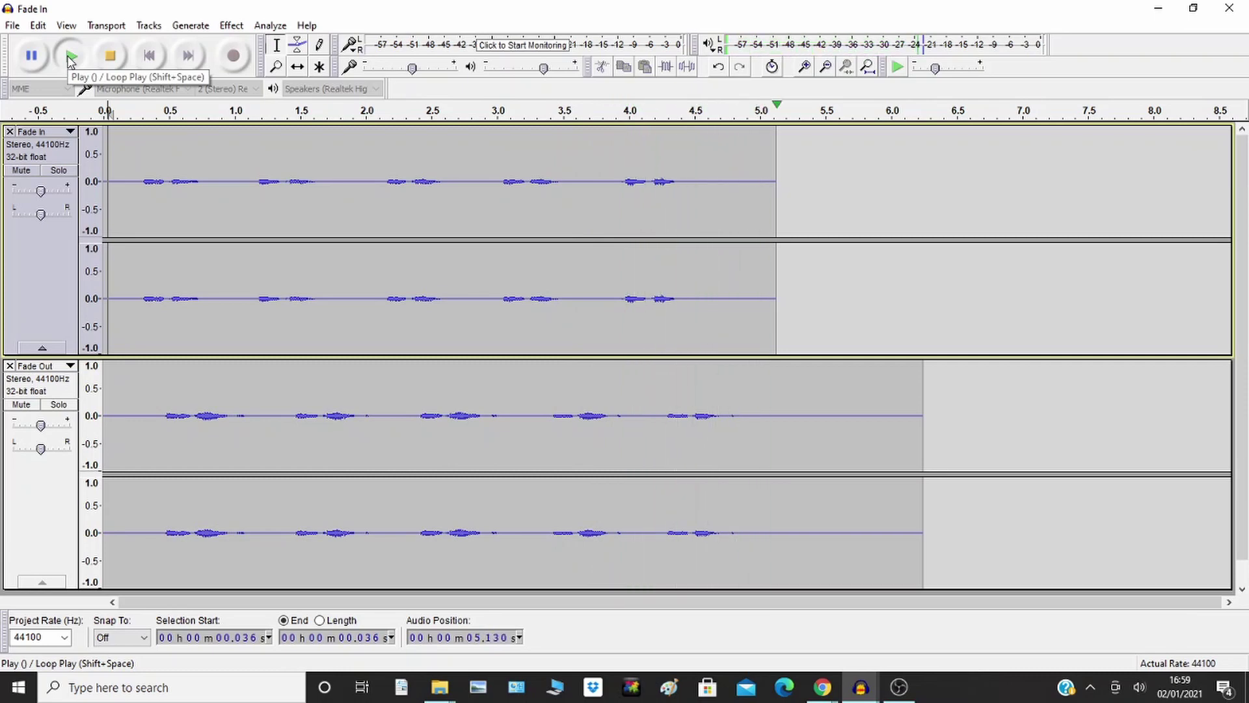
pyautogui.click(114, 63)
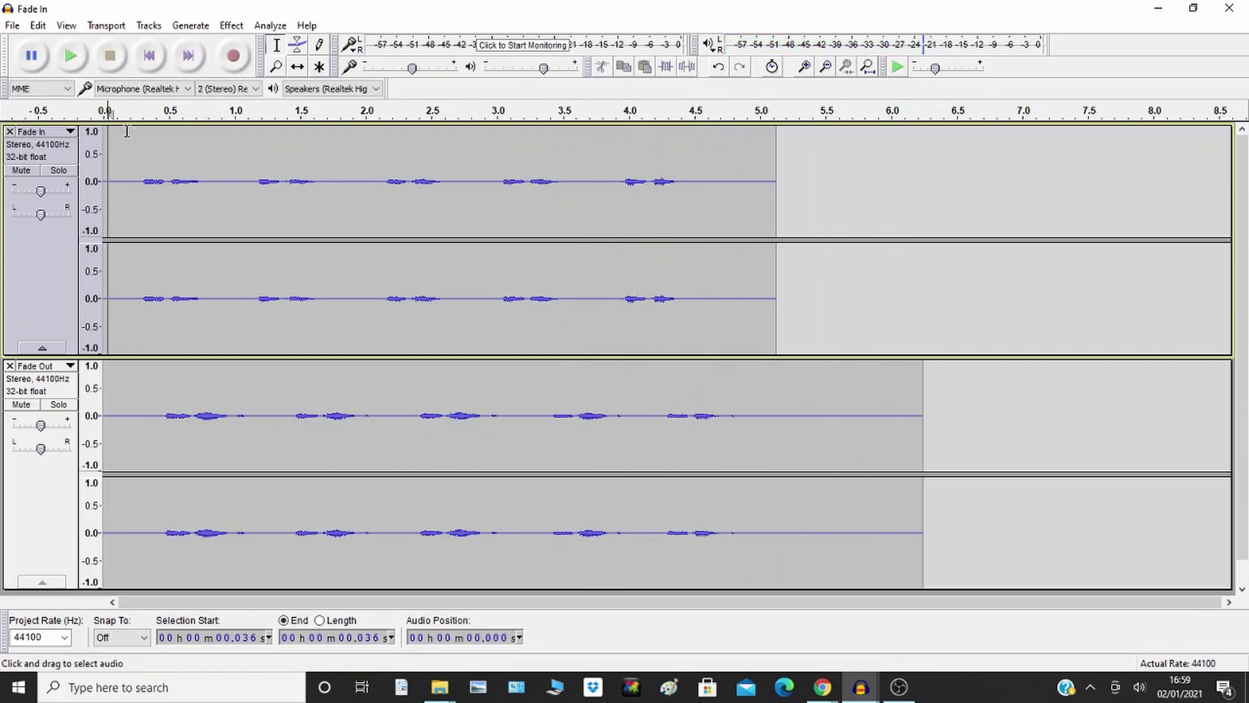
pyautogui.moveTo(119, 138); pyautogui.dragTo(744, 297)
pyautogui.click(231, 25)
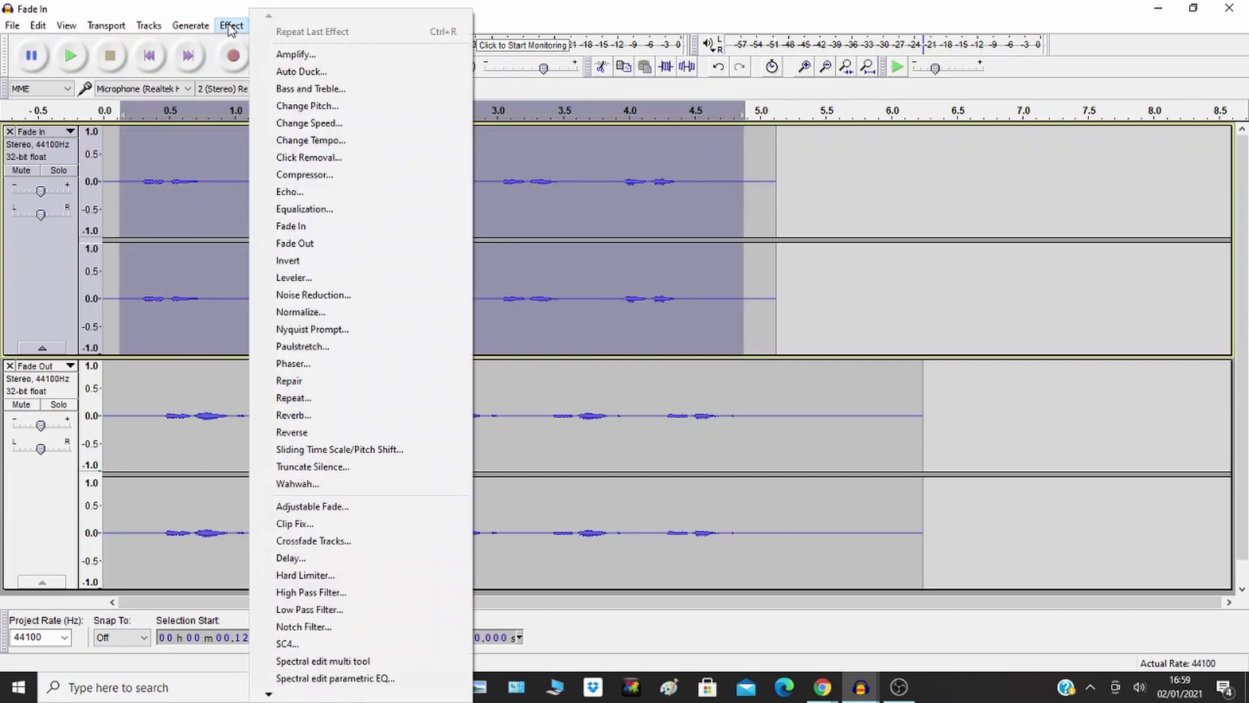
pyautogui.click(403, 228)
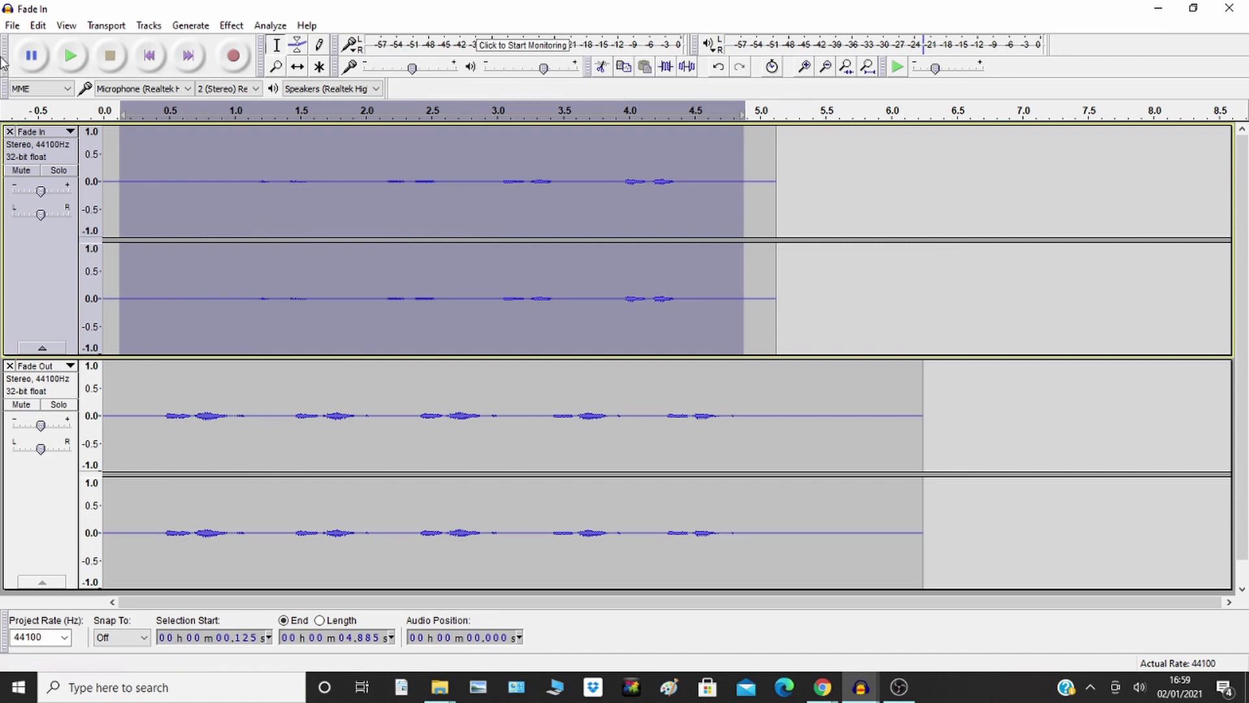
pyautogui.moveTo(124, 372); pyautogui.dragTo(775, 482)
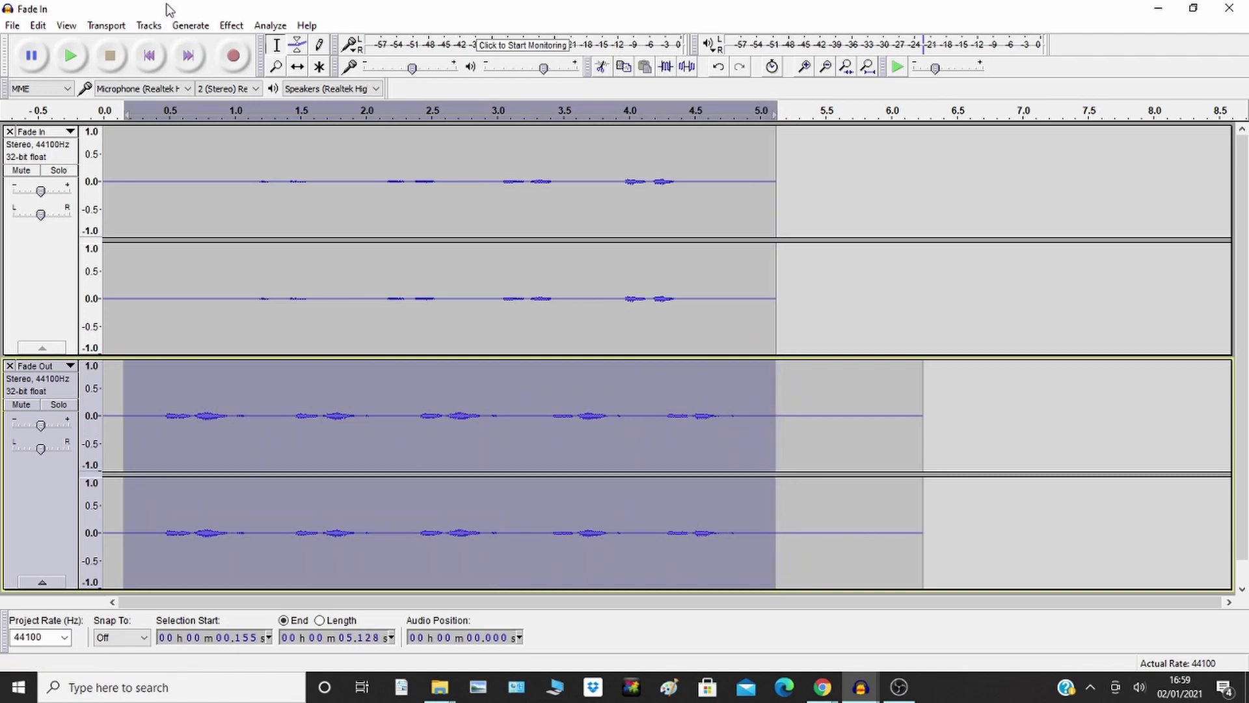
# Apply Fade Out to the selected Fade Out audio (0.155–5.128 s), then deselect.
pyautogui.click(232, 26)
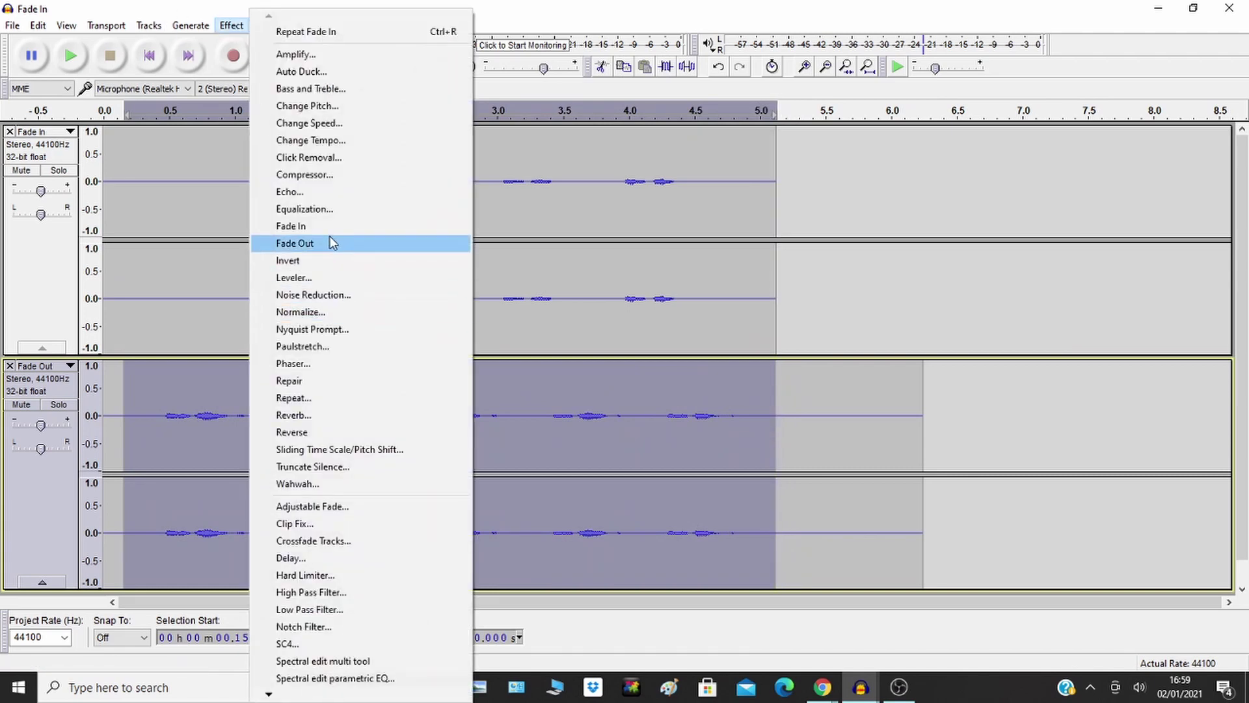
pyautogui.click(329, 242)
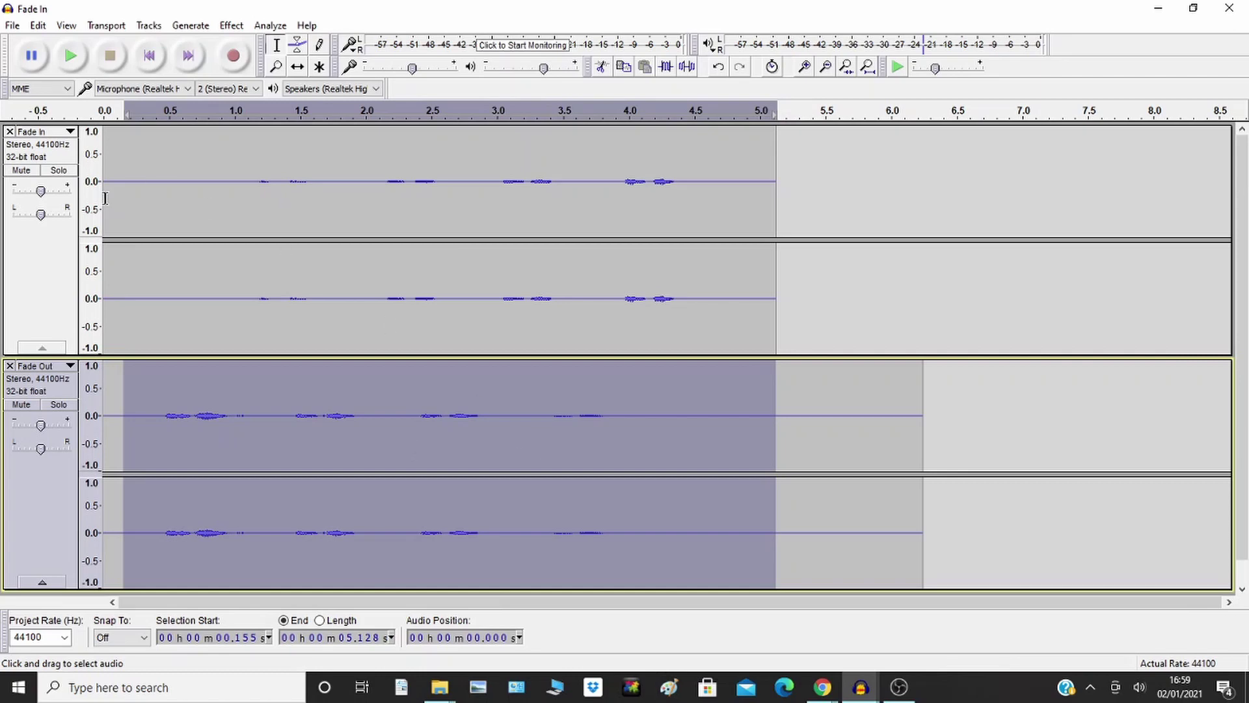
pyautogui.click(115, 160)
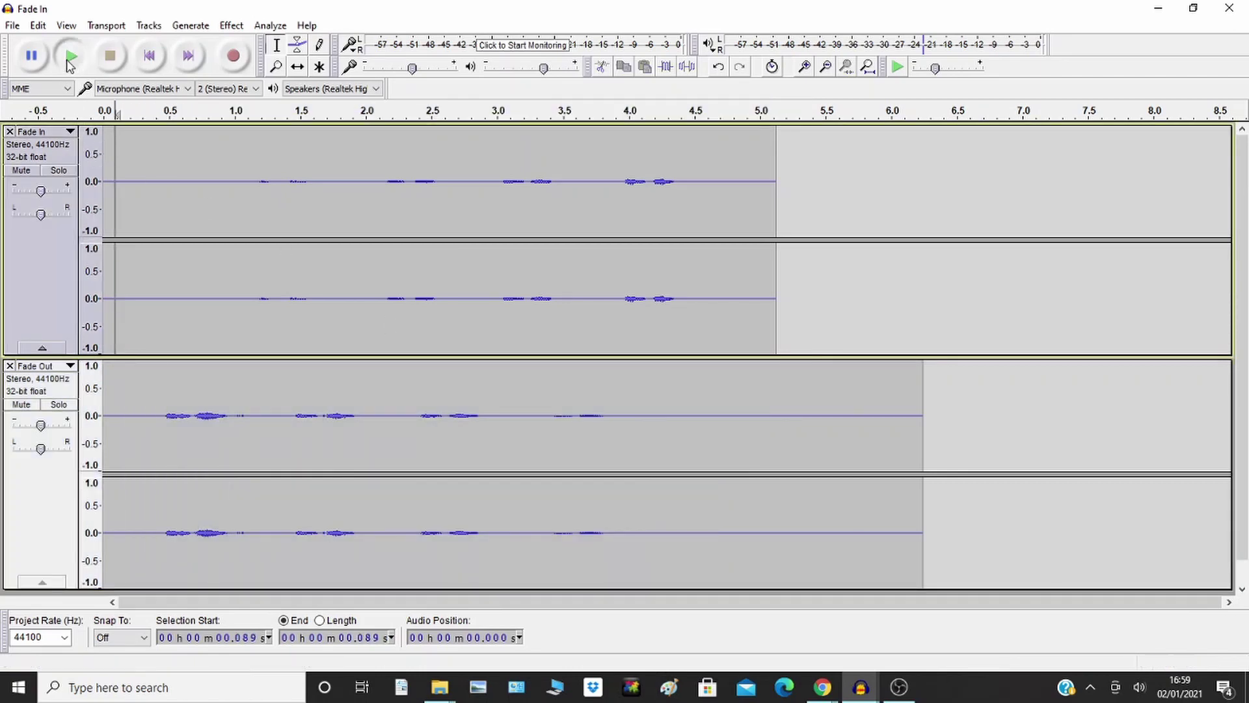
pyautogui.click(71, 57)
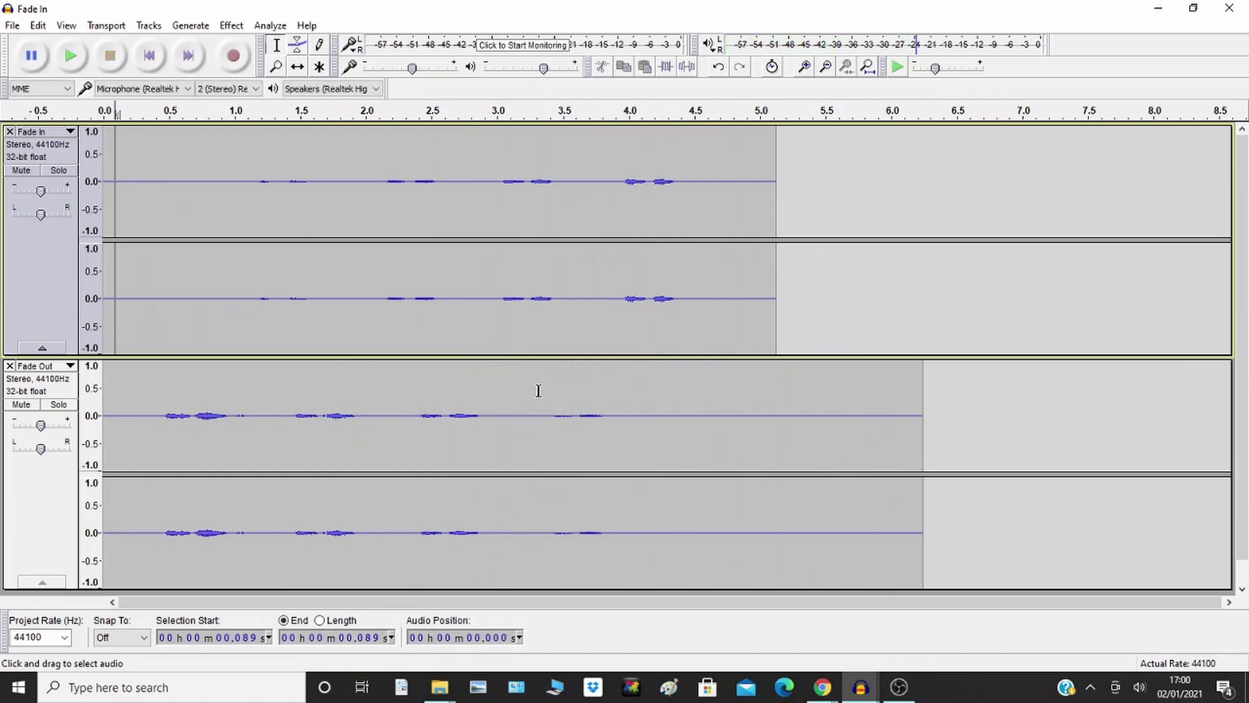
pyautogui.click(70, 56)
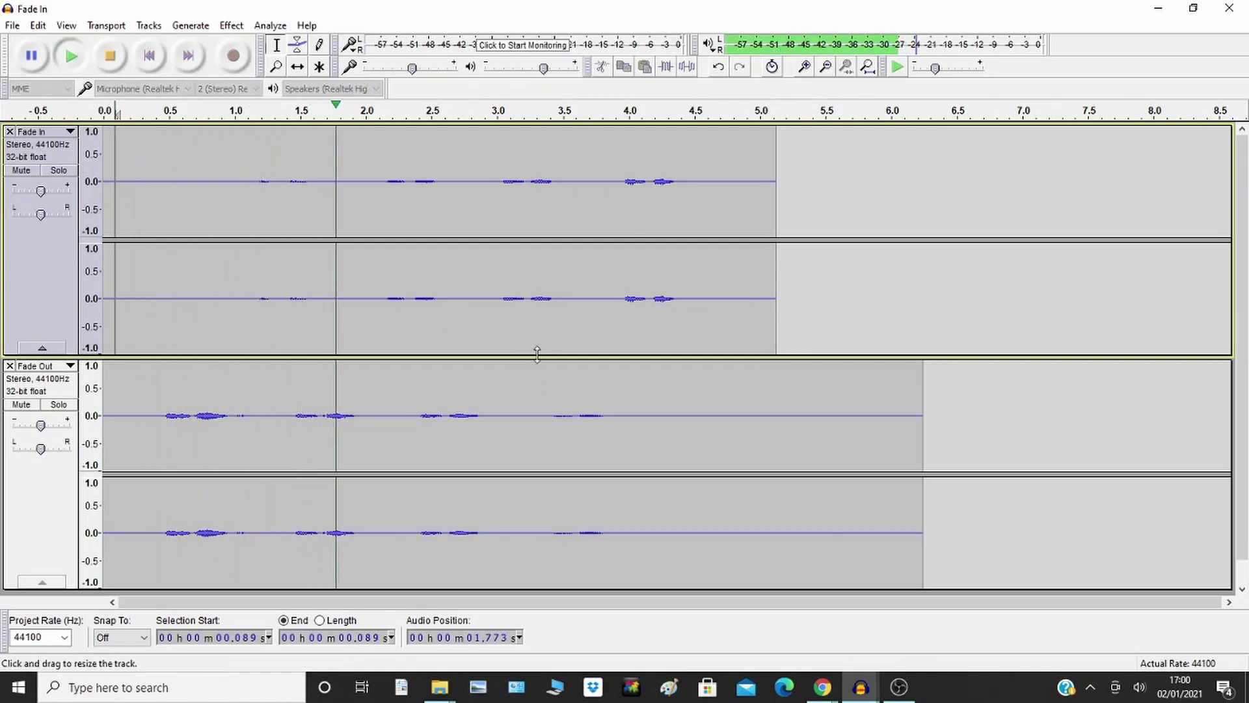